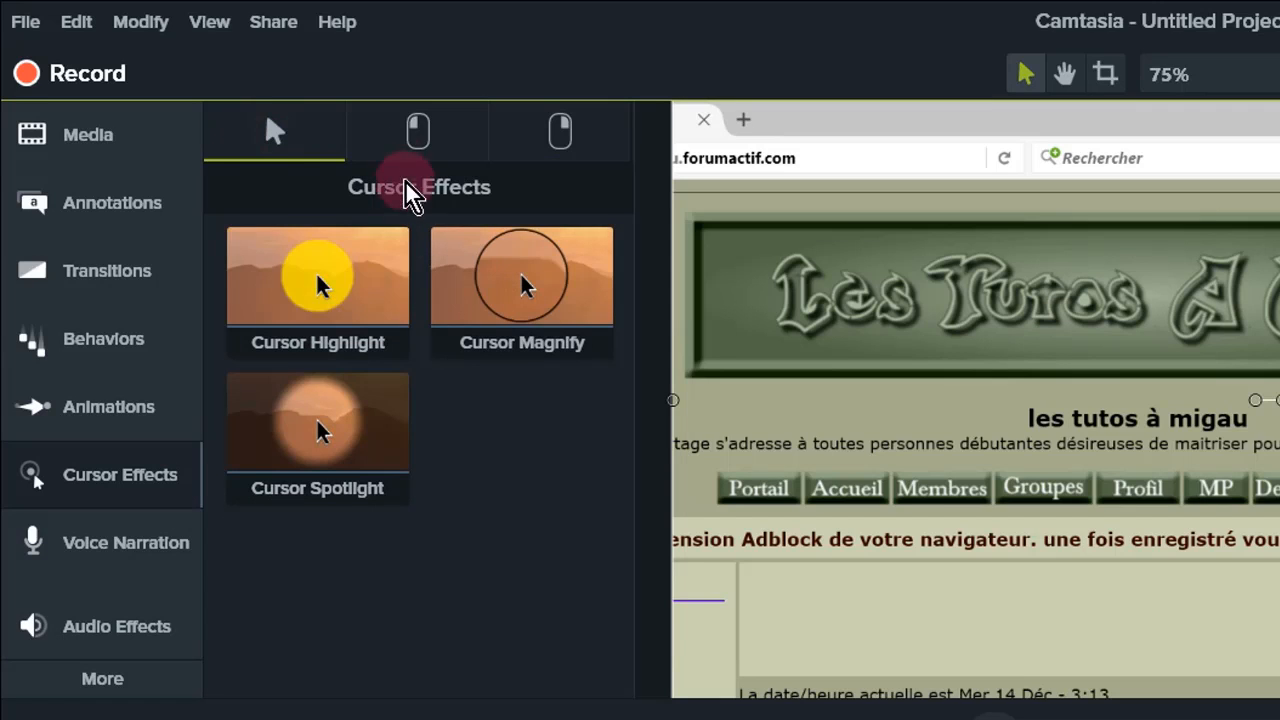
- Browse the left-click, right-click and general cursor effect categories
click(428, 140)
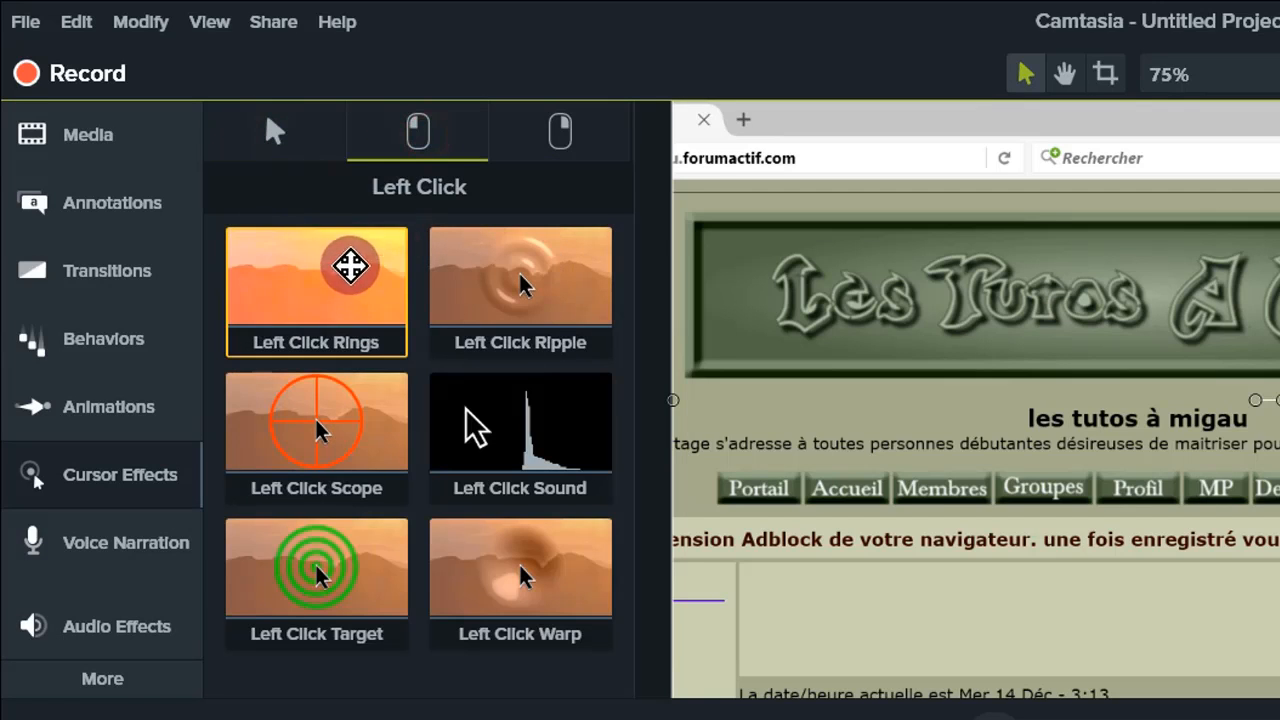
click(578, 130)
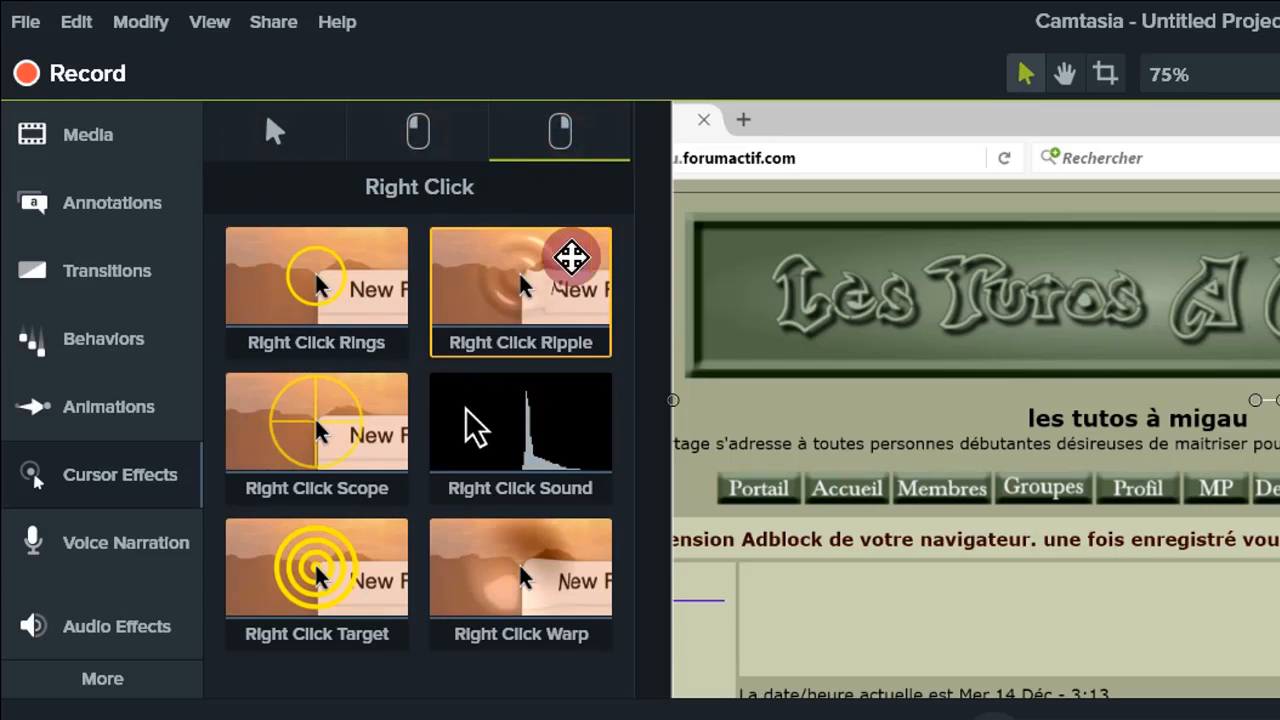
click(264, 133)
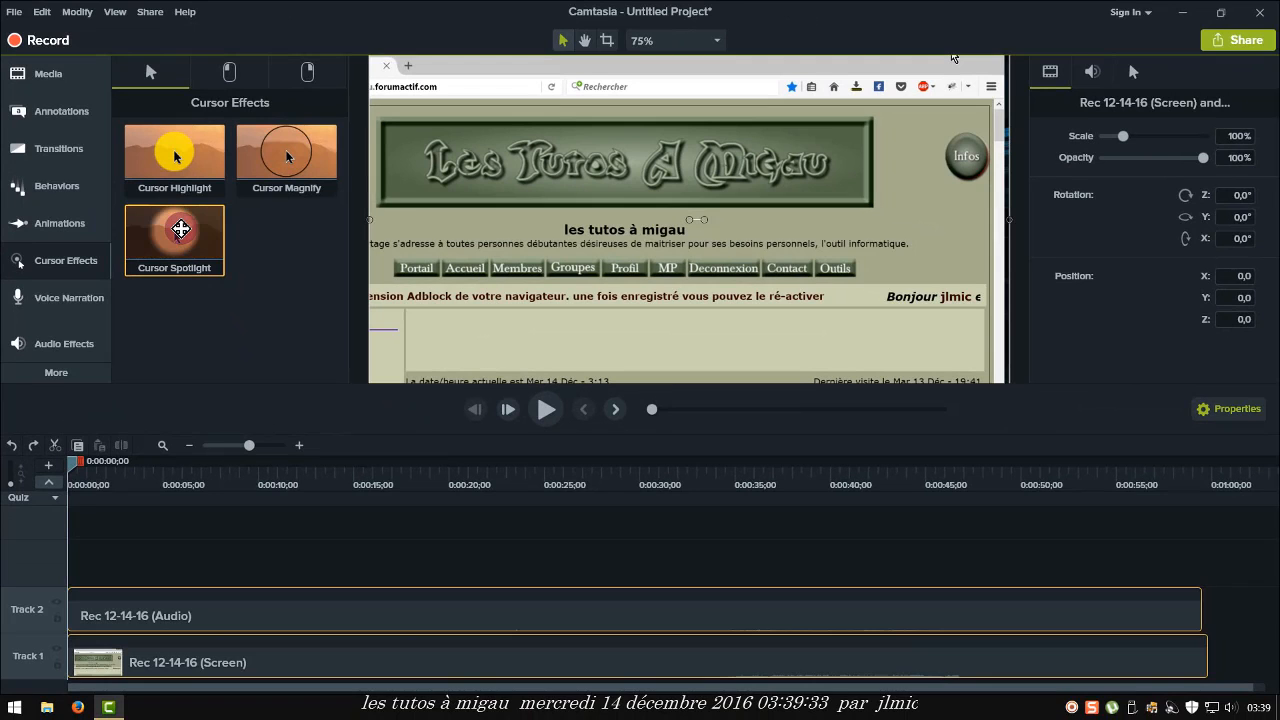
- Apply the Cursor Spotlight effect to the screen recording clip and preview it
drag(181, 229, 178, 663)
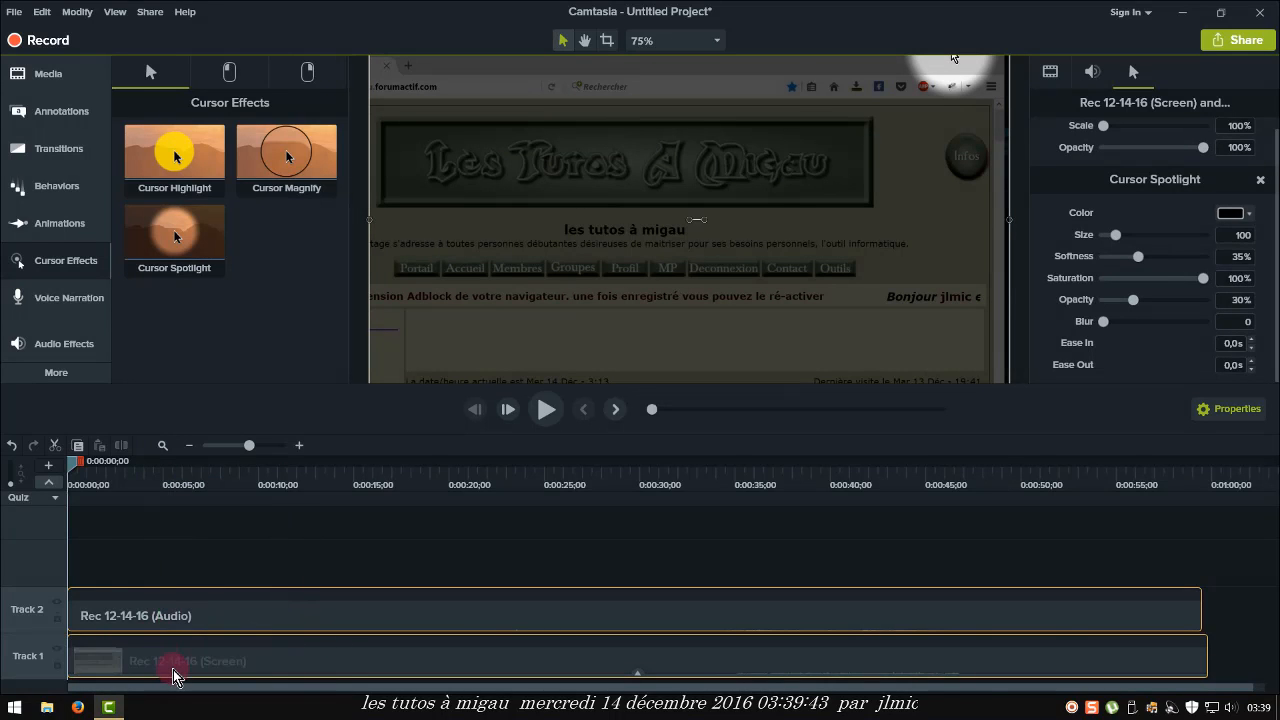
click(545, 411)
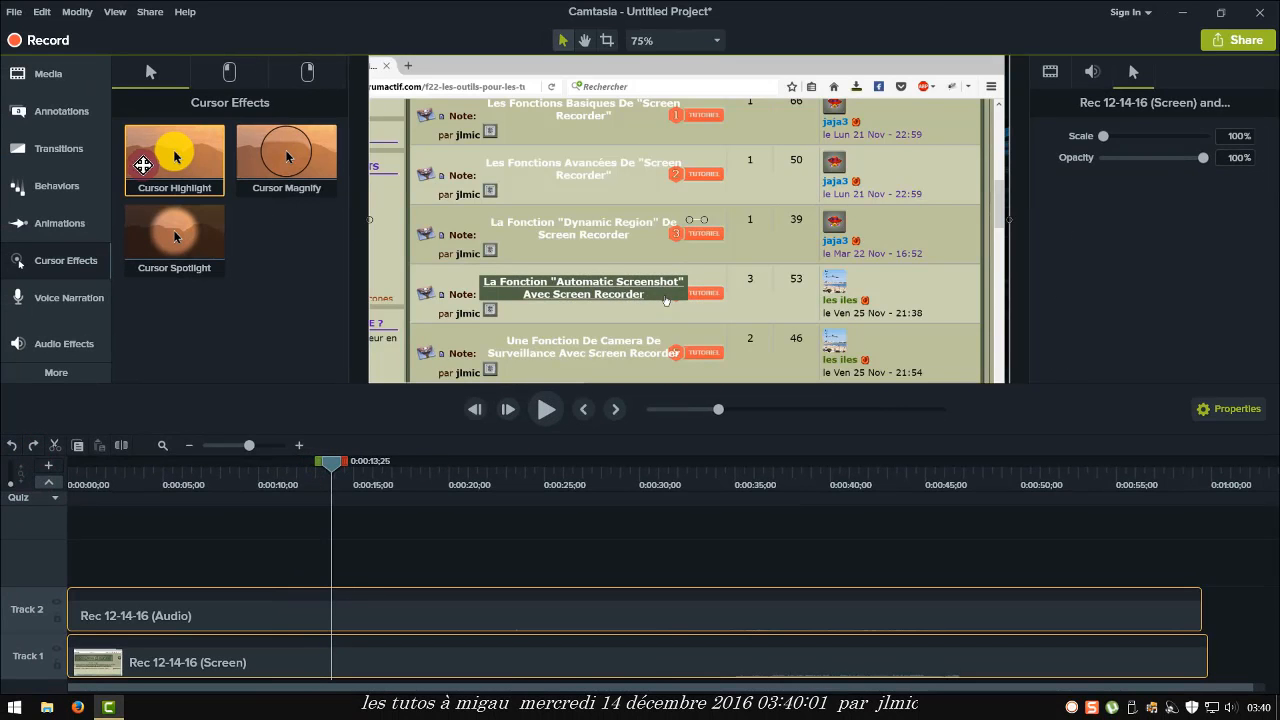
- Apply Cursor Highlight and the Left Click Target effect to the screen recording clip
drag(185, 152, 172, 648)
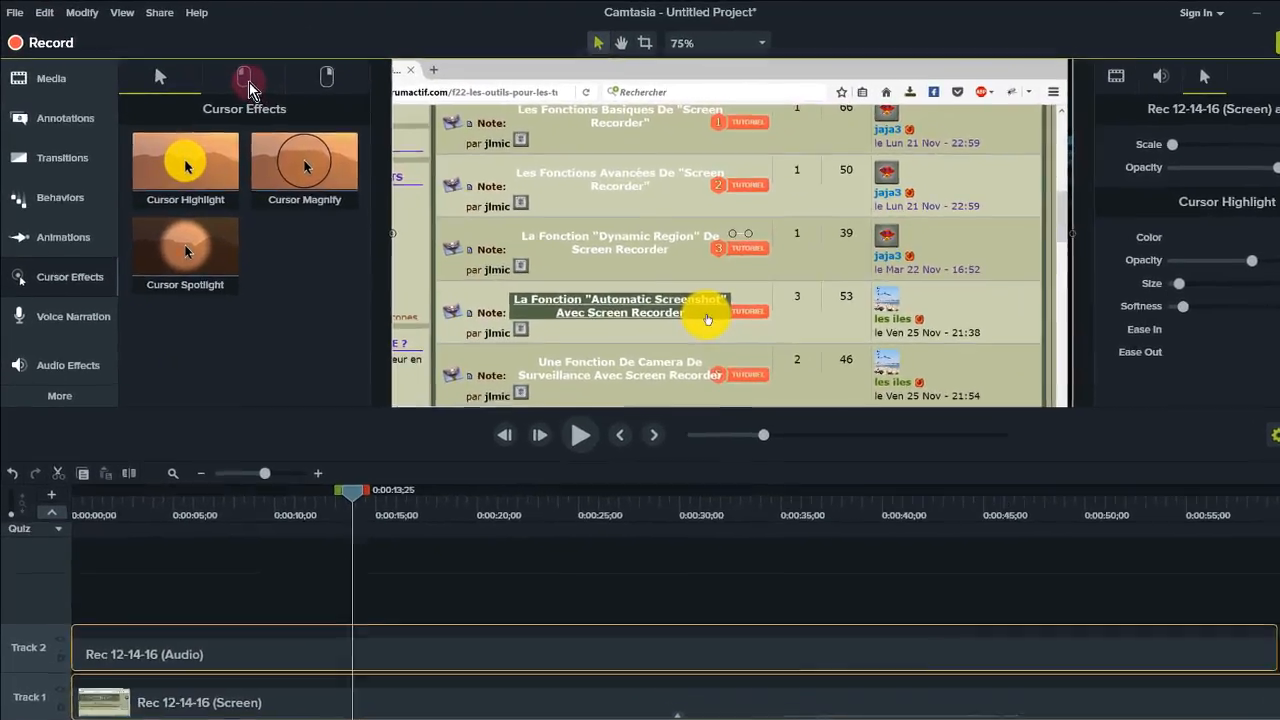
click(236, 76)
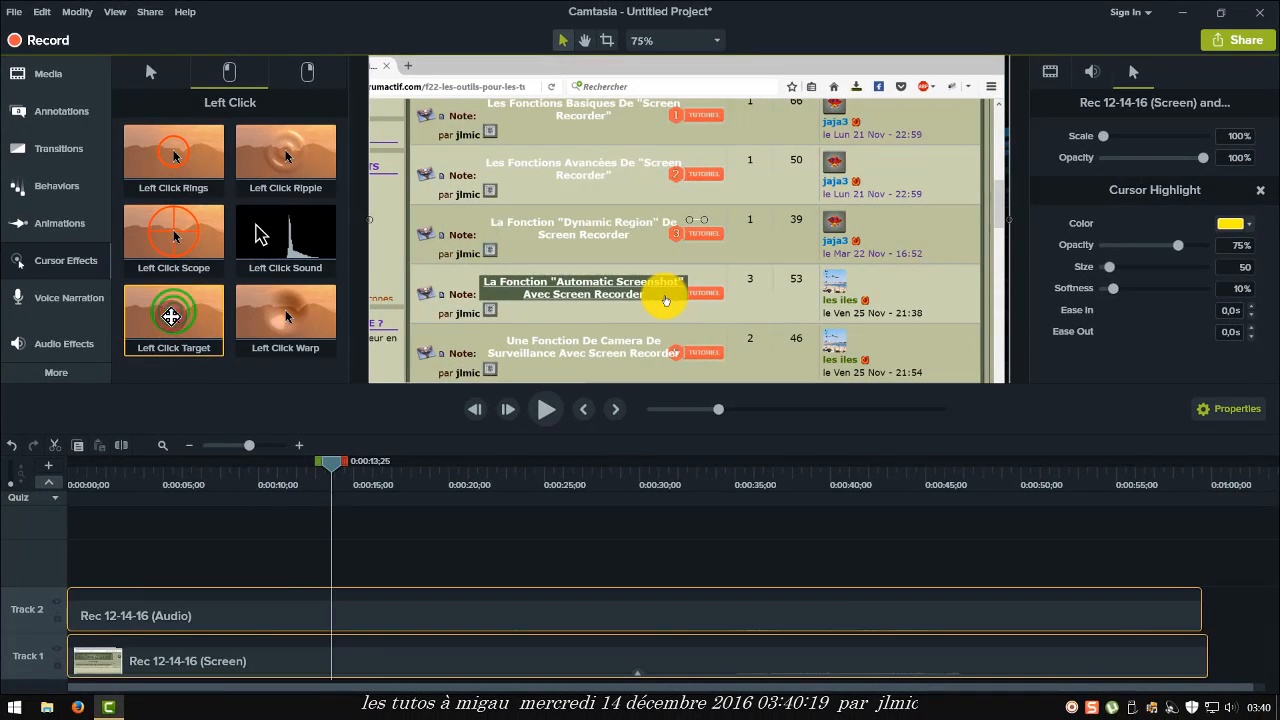
drag(171, 316, 277, 655)
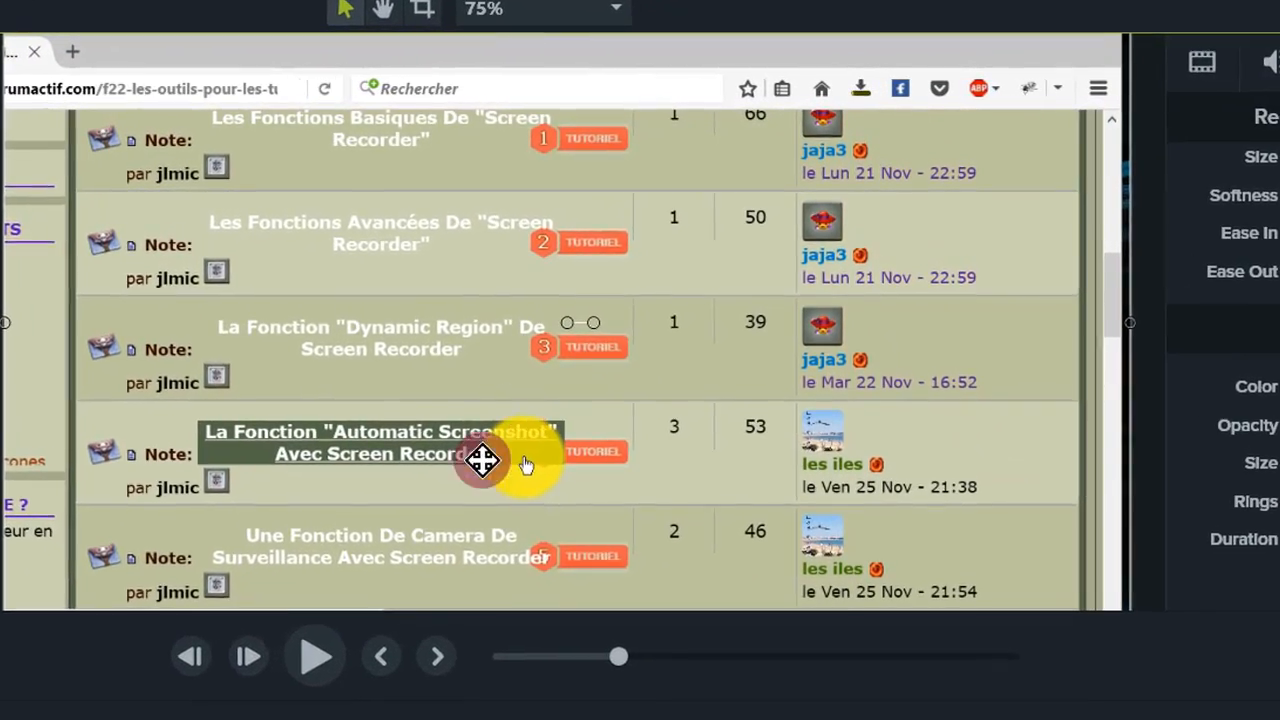
- Play and pause the preview to check the cursor effects, and view the right-click effects
click(313, 658)
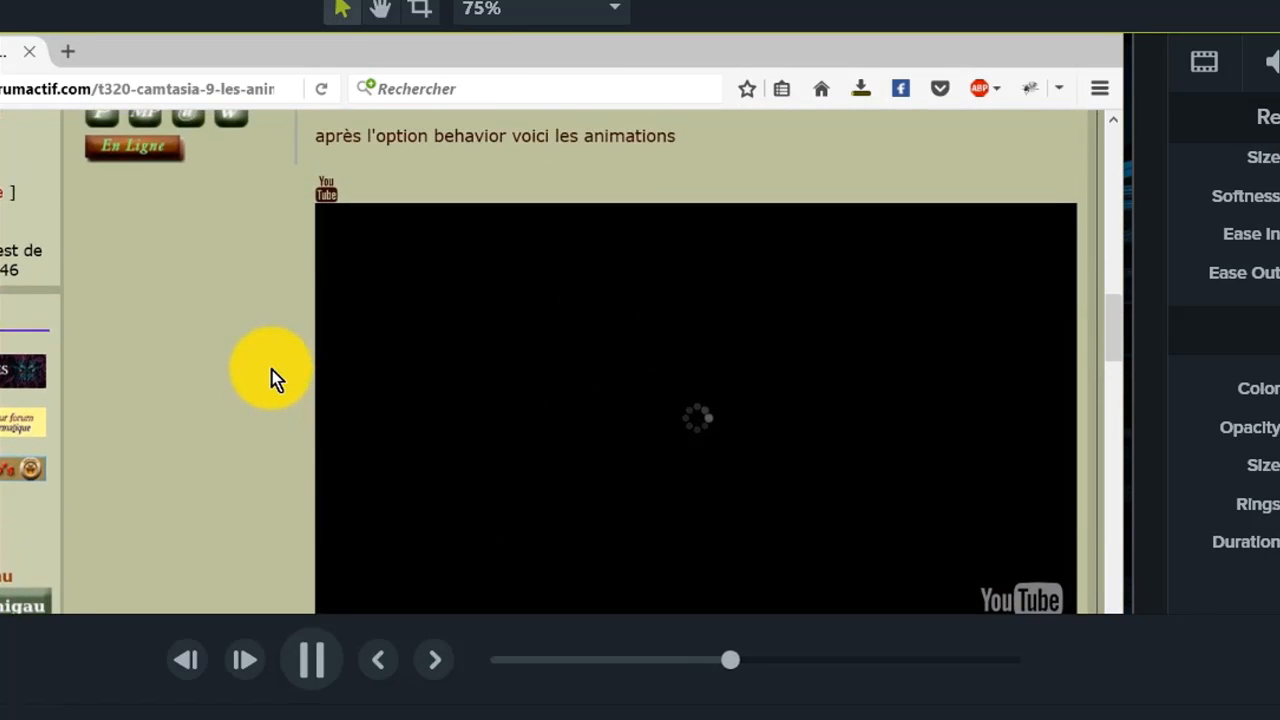
click(311, 659)
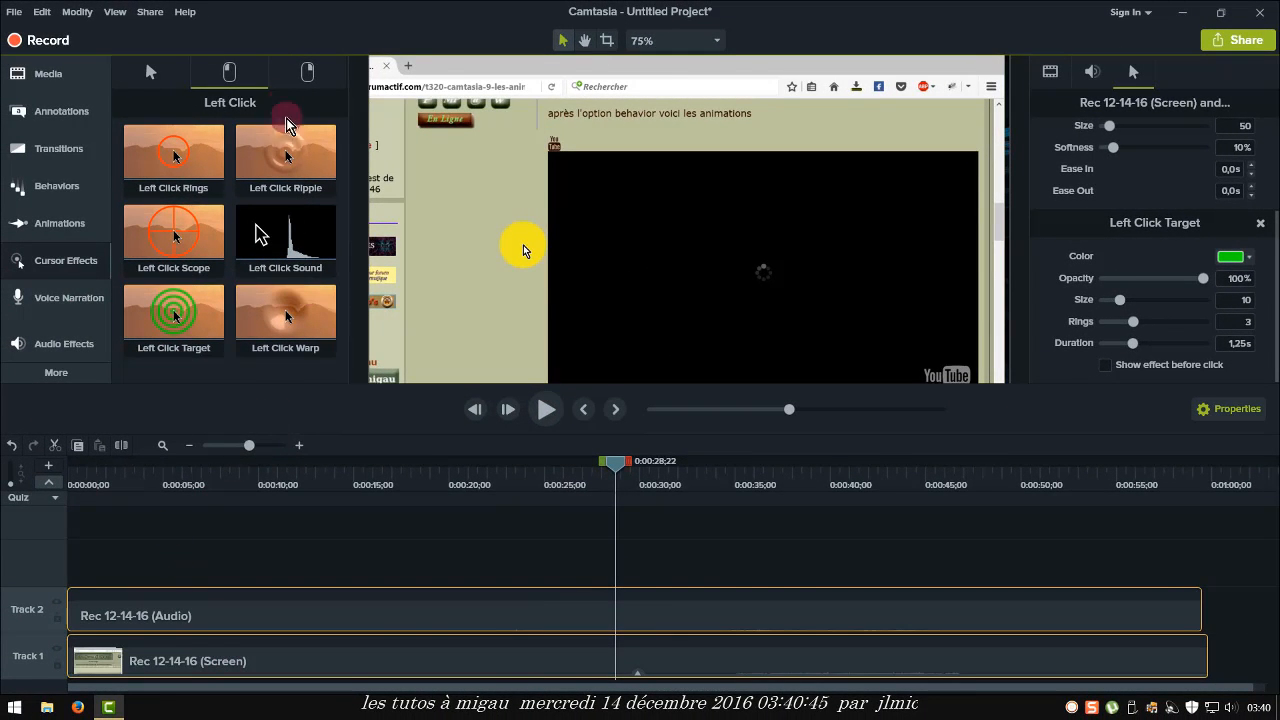
click(306, 74)
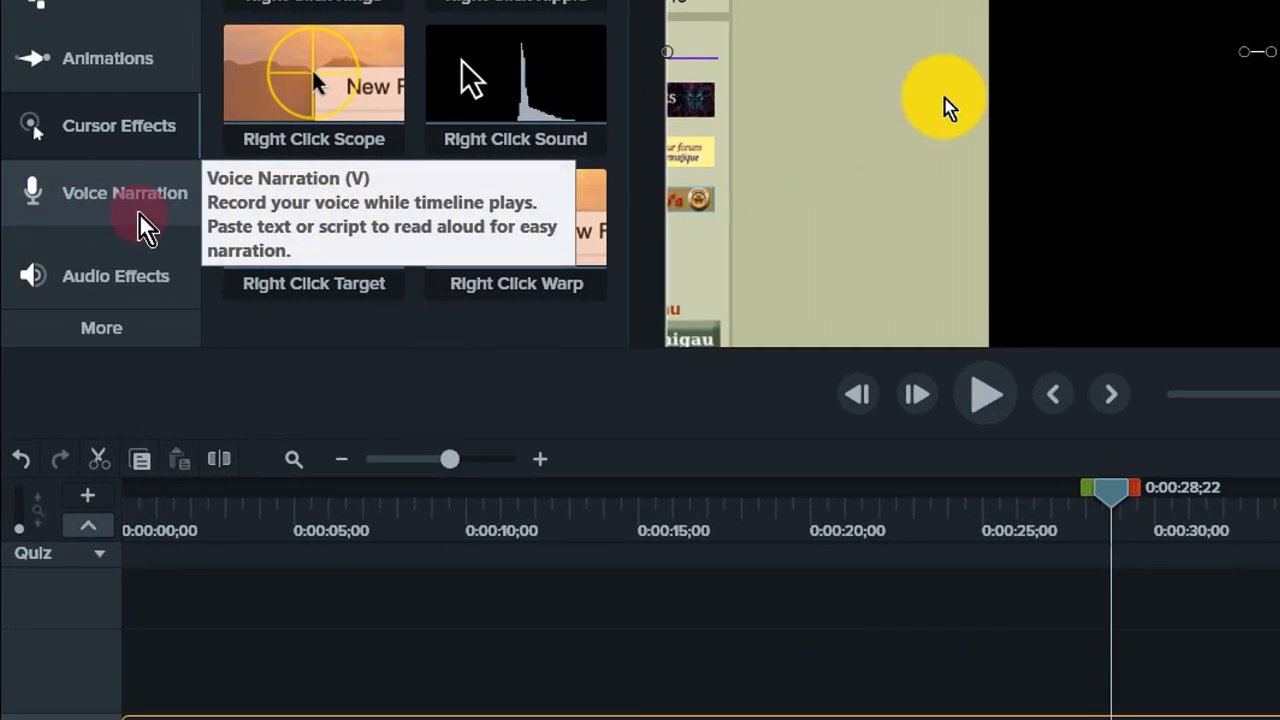
- Record a short voice narration and save it as Narration 5.m4a
click(145, 220)
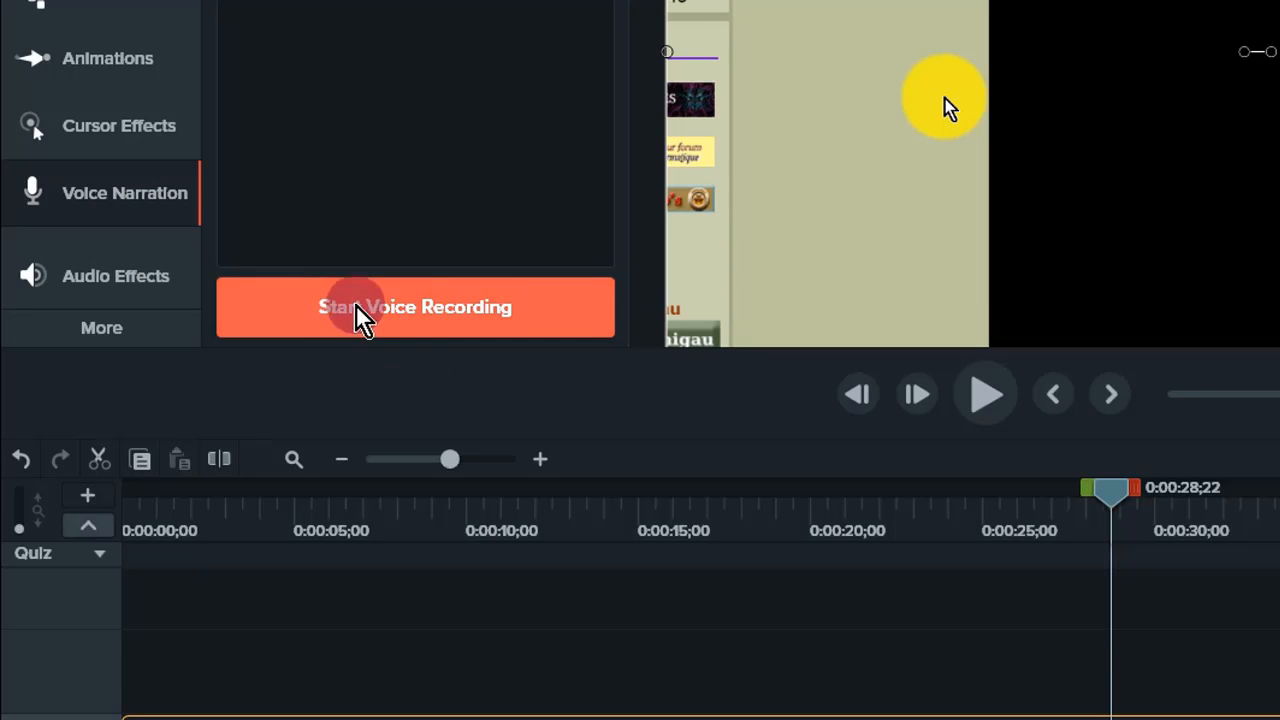
click(405, 314)
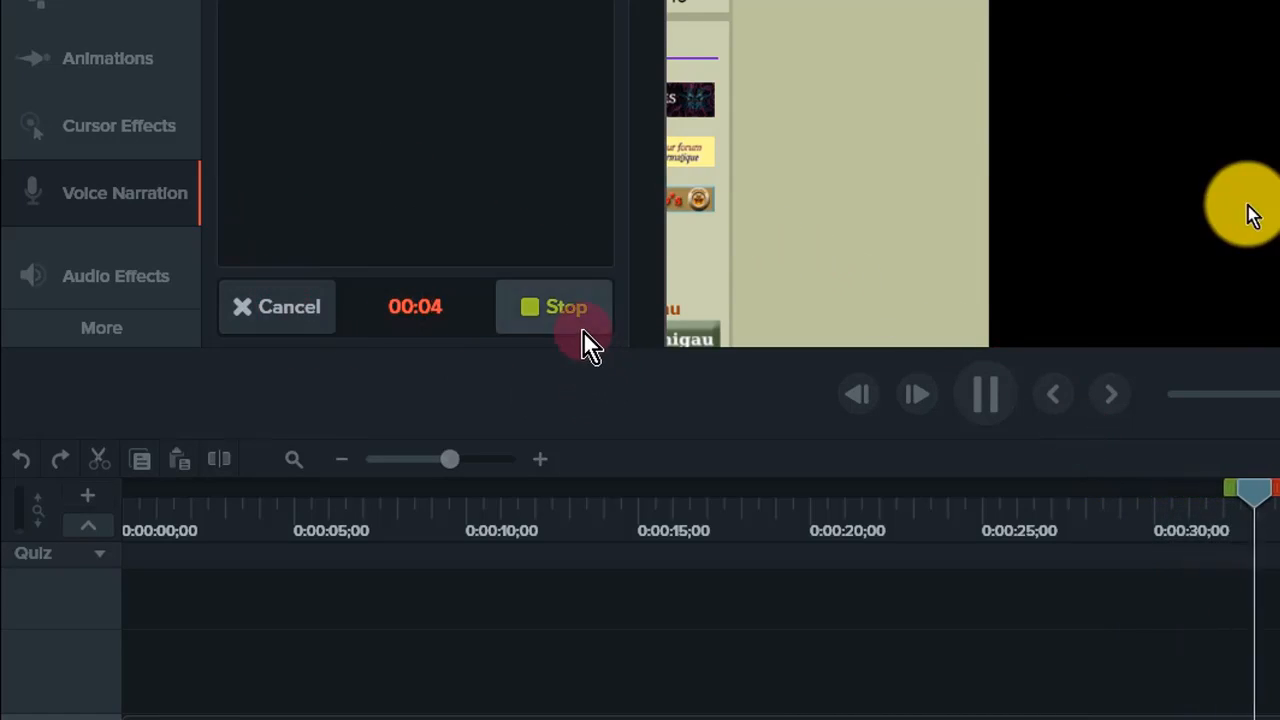
click(555, 312)
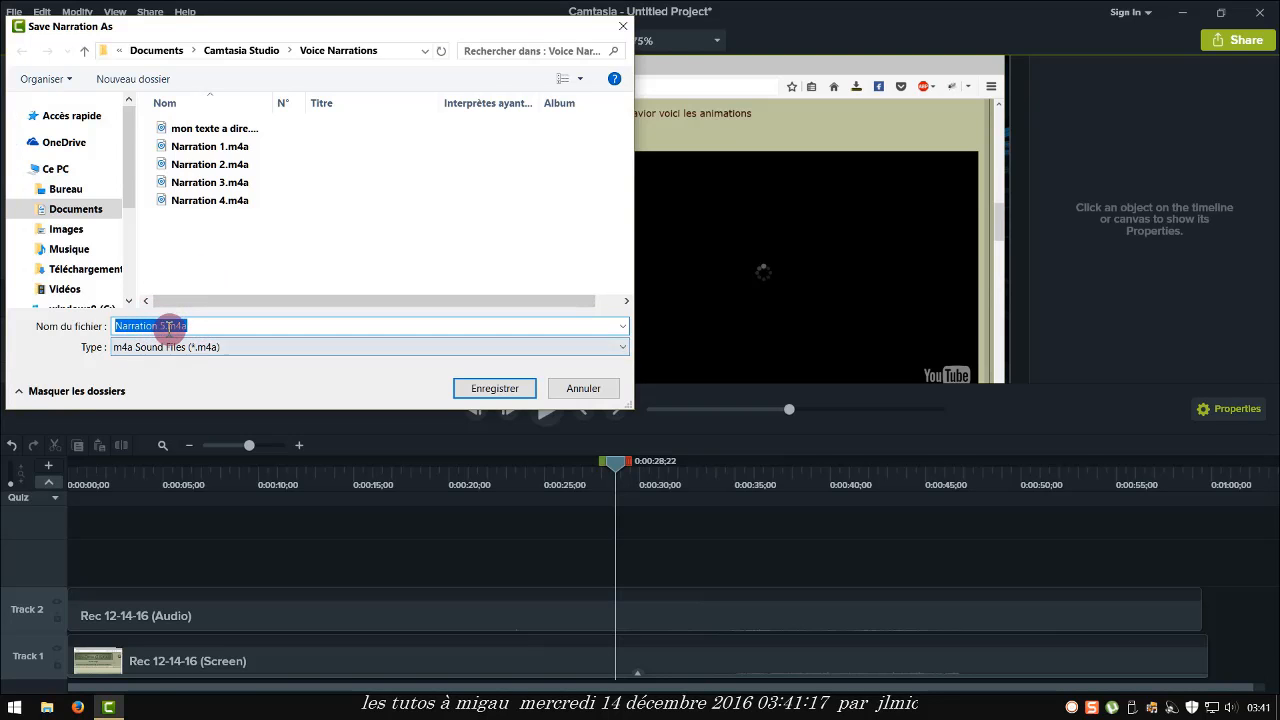
click(481, 391)
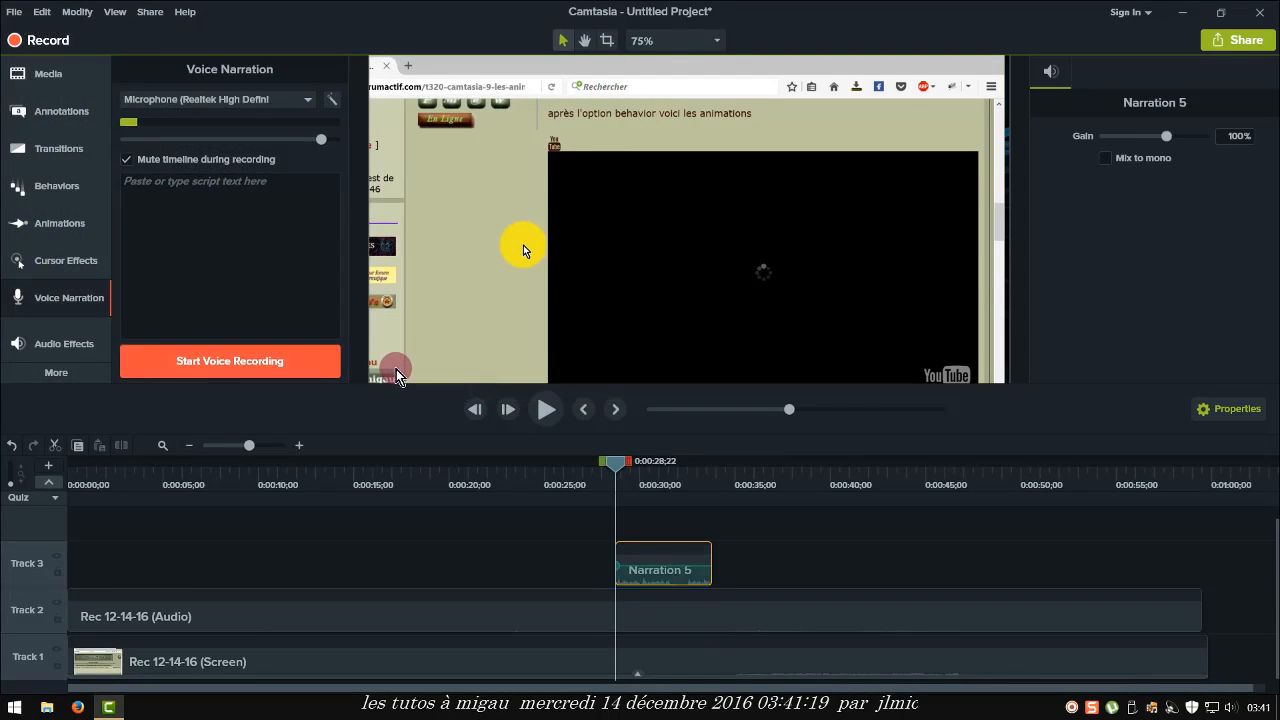
- Try adding Noise Removal to the selected narration clip
click(666, 552)
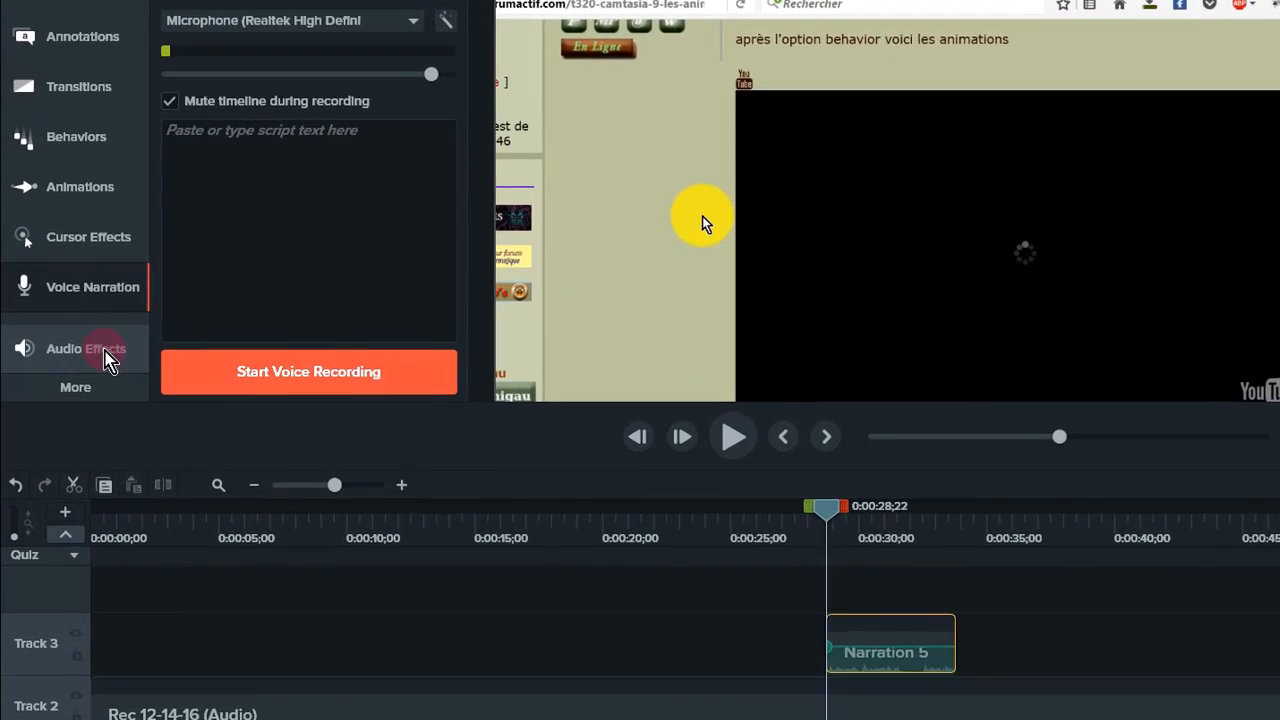
click(80, 352)
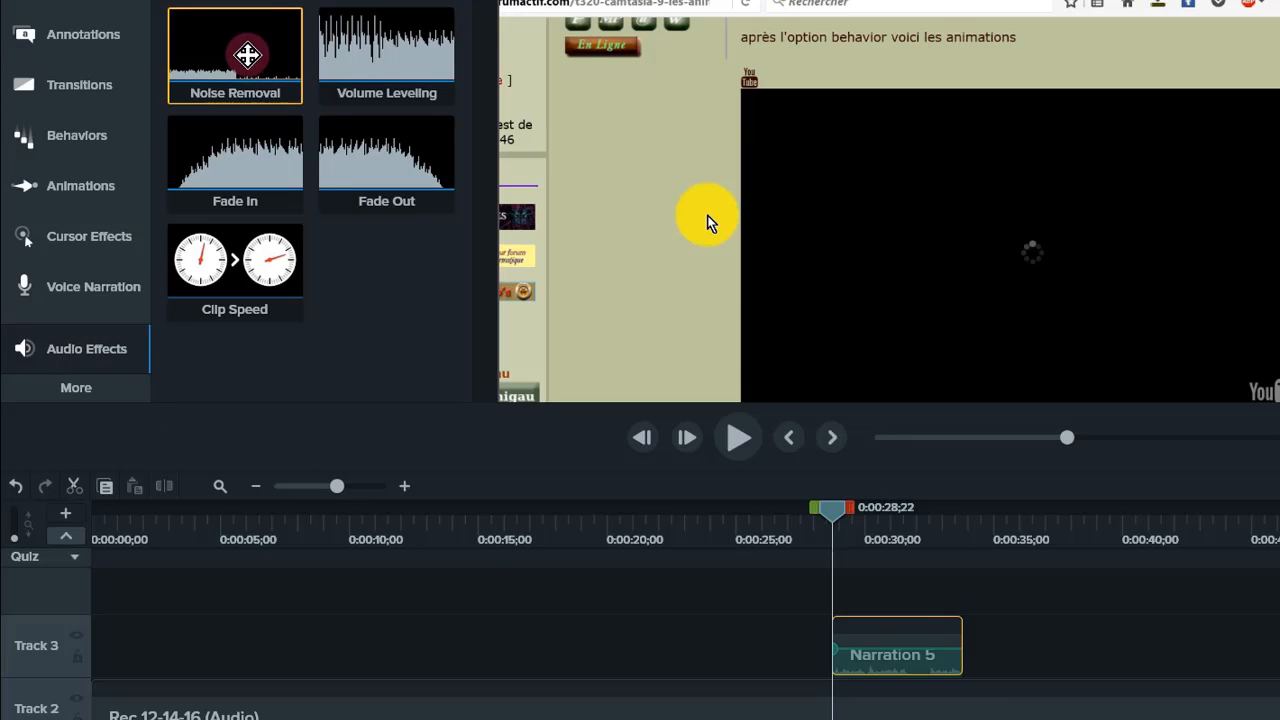
drag(248, 55, 850, 660)
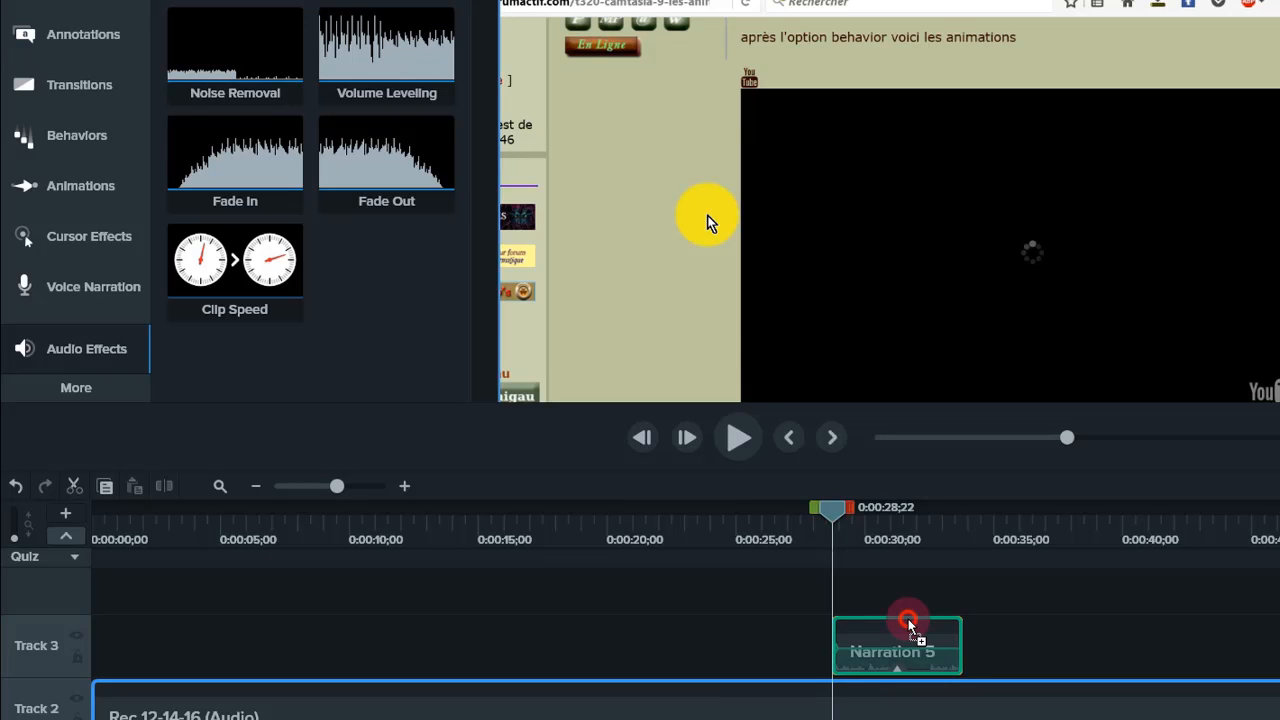
drag(910, 627, 248, 48)
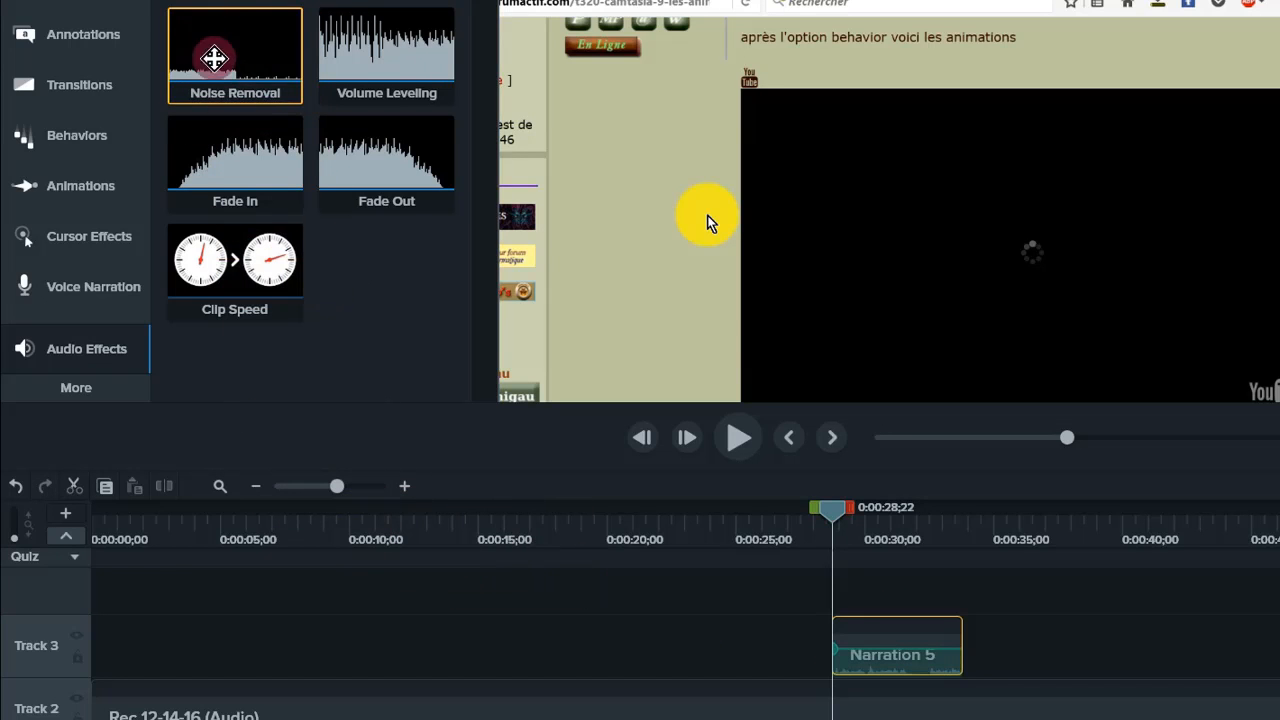
- Apply Volume Leveling to the narration clip and check its volume line at 100 %
click(394, 75)
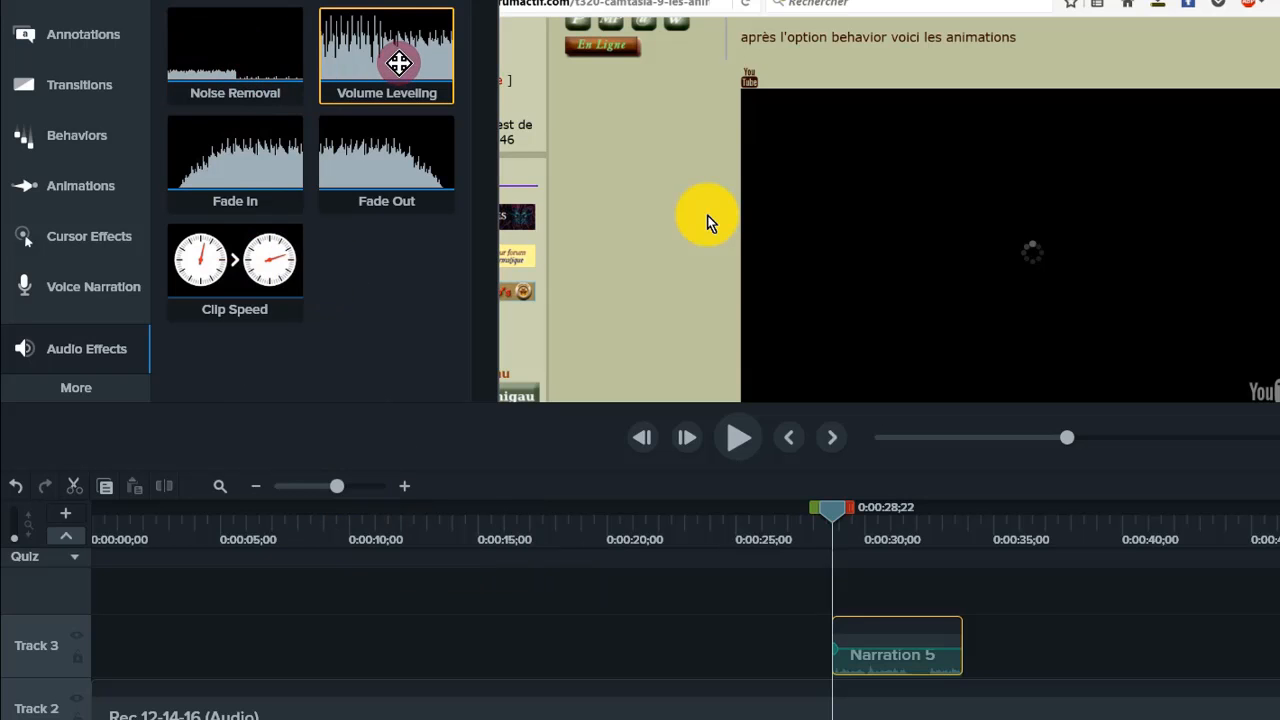
drag(399, 63, 877, 622)
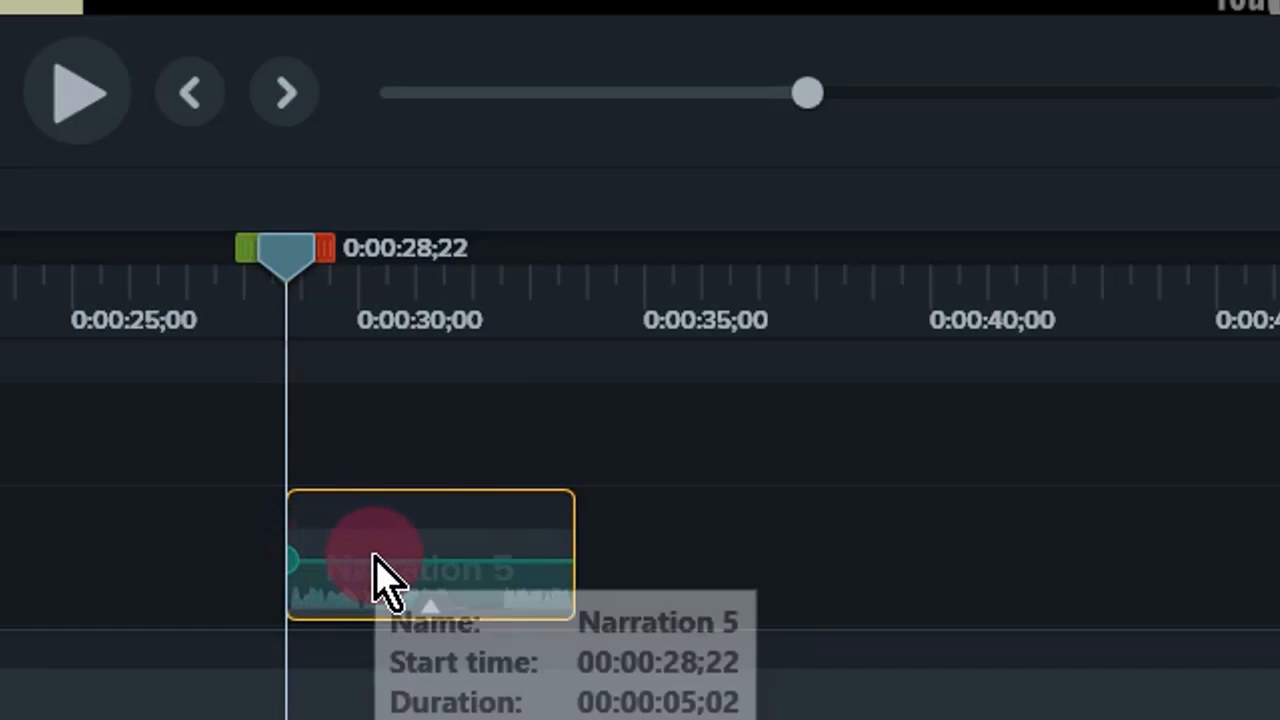
drag(443, 568, 443, 568)
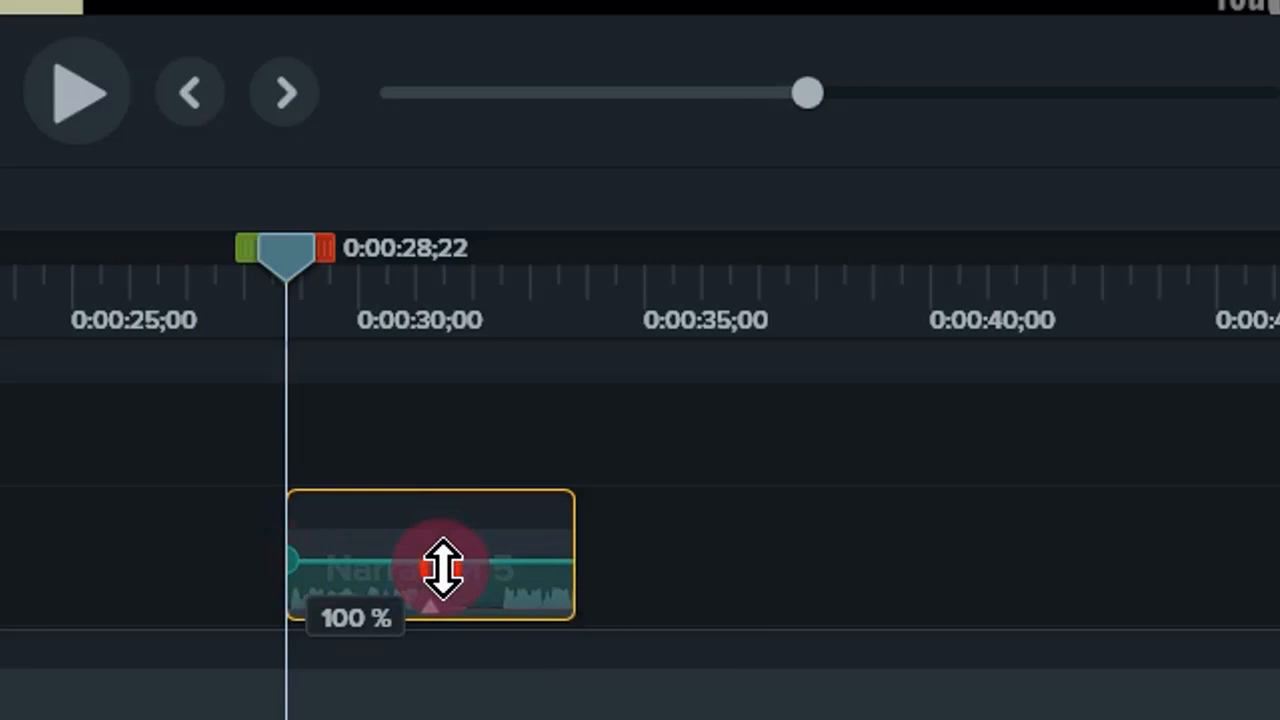
mouse_move(443, 568)
mouse_down()
mouse_move(443, 582)
mouse_move(443, 537)
mouse_move(446, 561)
mouse_up()
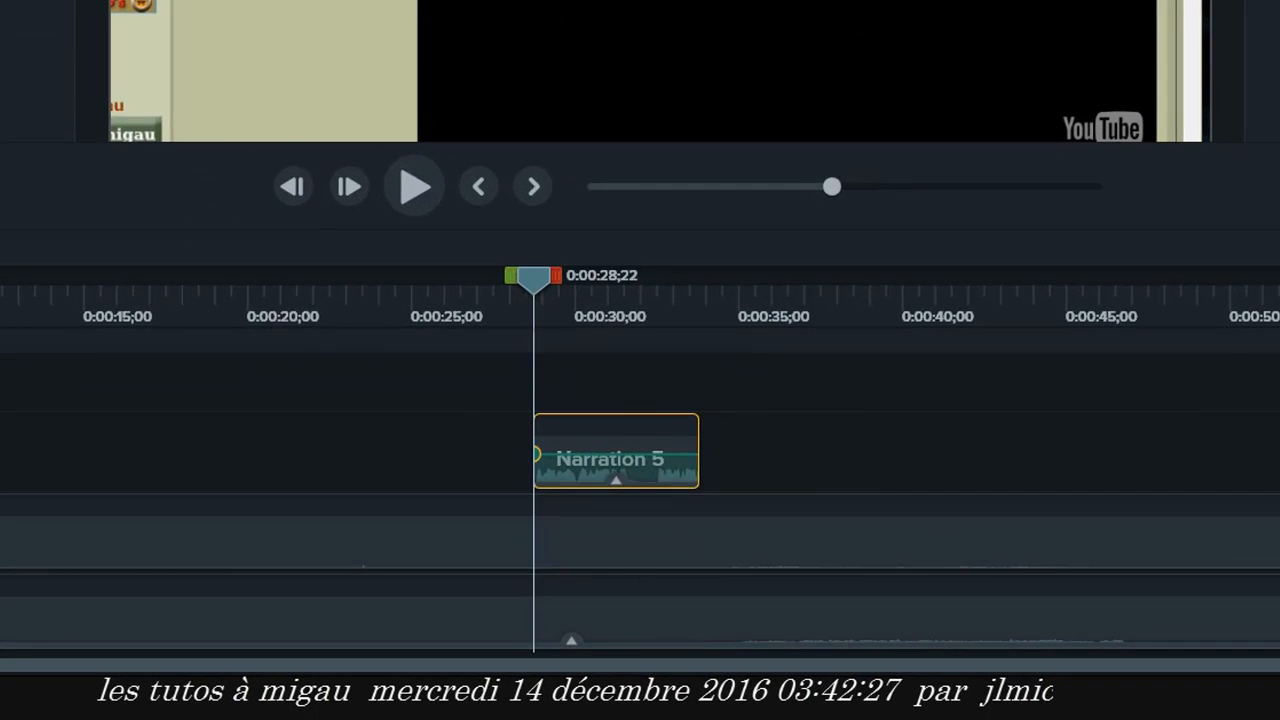
- Add Fade In and Fade Out effects to the narration clip and adjust the volume curve
drag(30, 40, 570, 448)
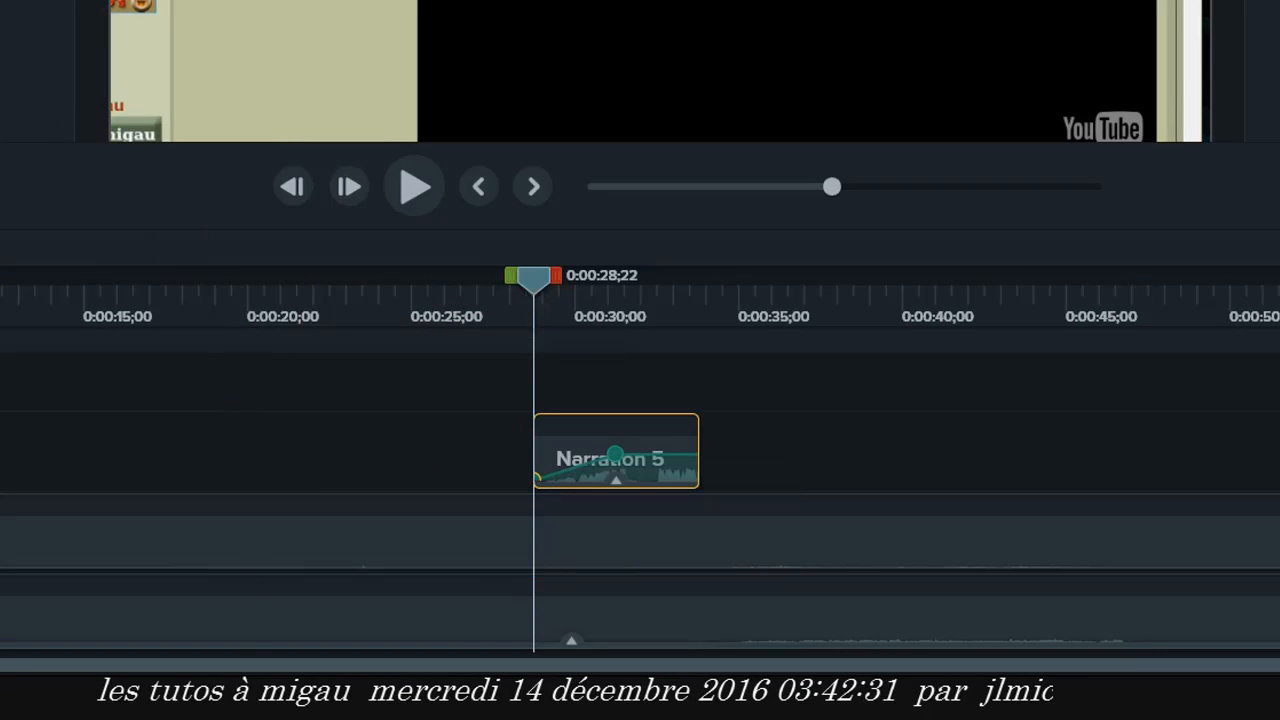
drag(30, 40, 686, 449)
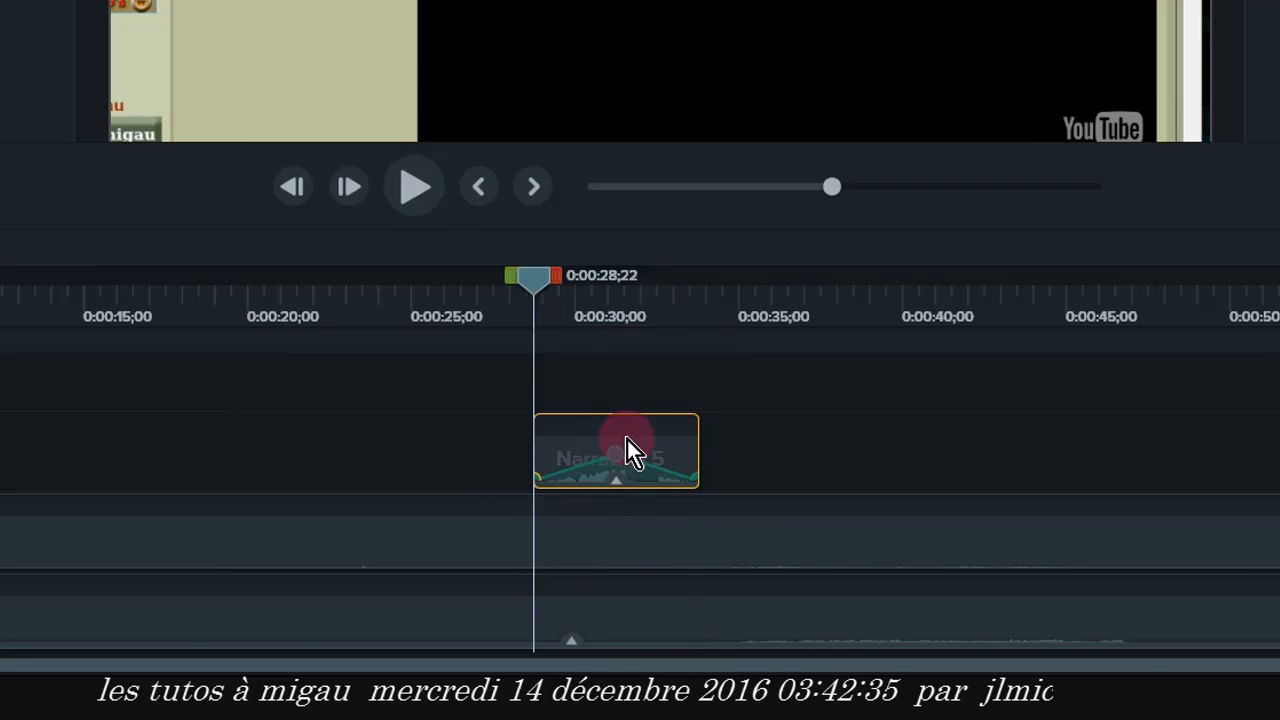
drag(617, 454, 574, 469)
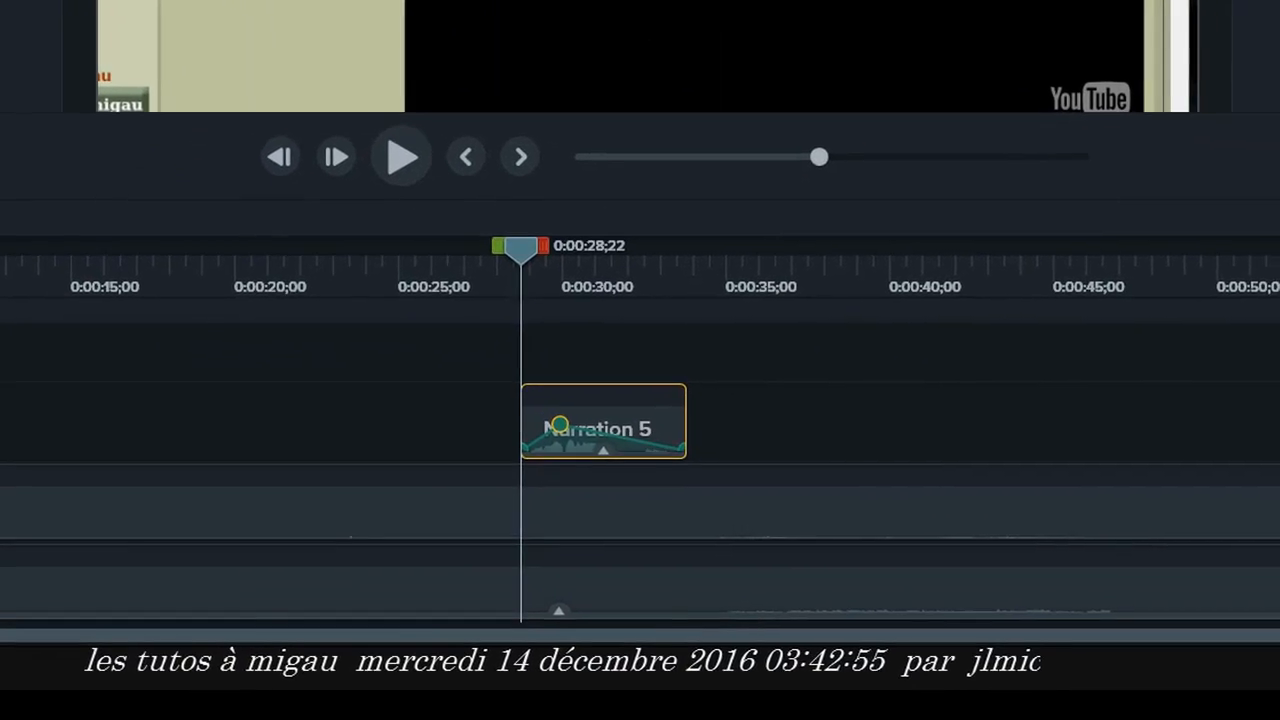
- Add Clip Speed to the narration clip and stretch it to a speed of 0.60x
drag(82, 248, 857, 694)
drag(545, 396, 571, 402)
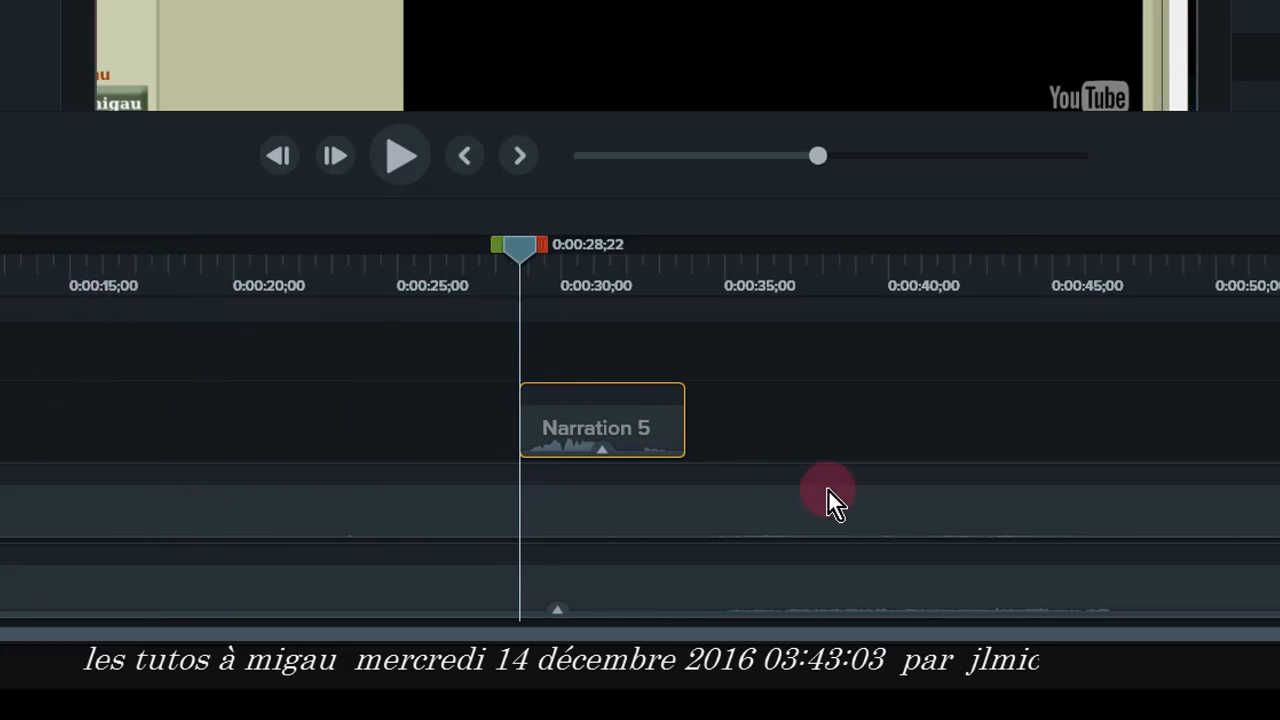
mouse_move(643, 448)
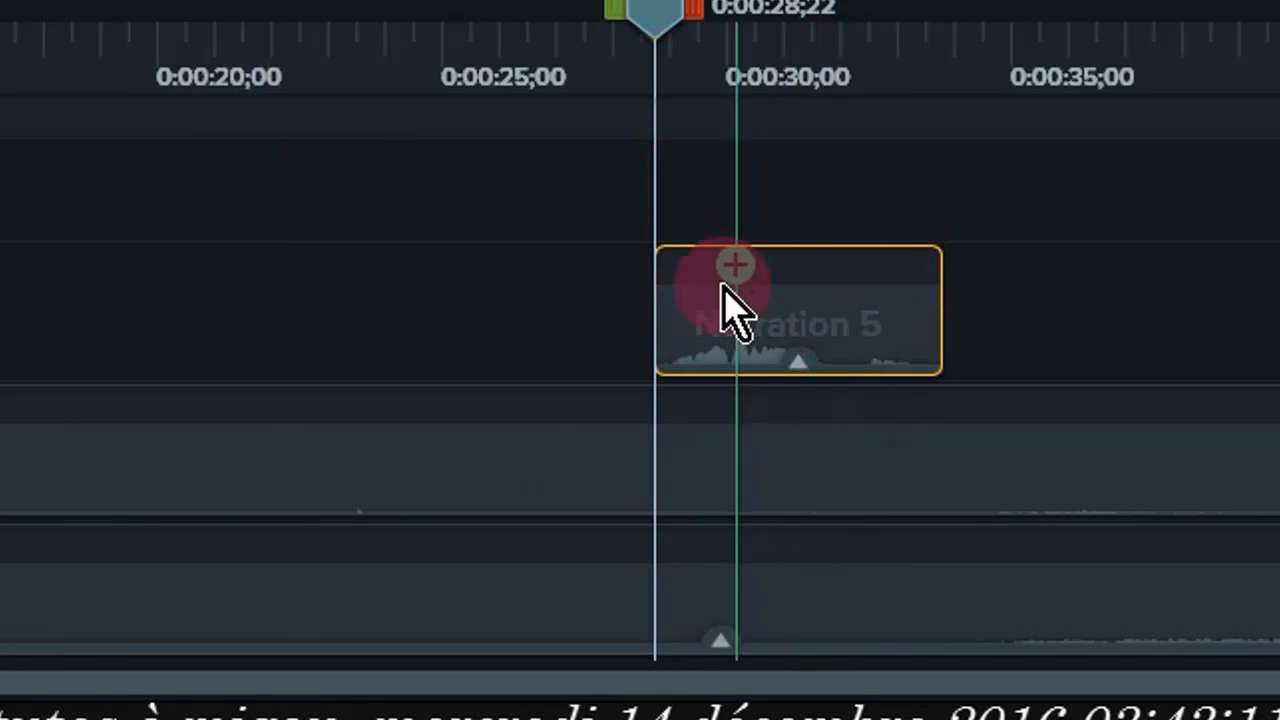
mouse_move(812, 330)
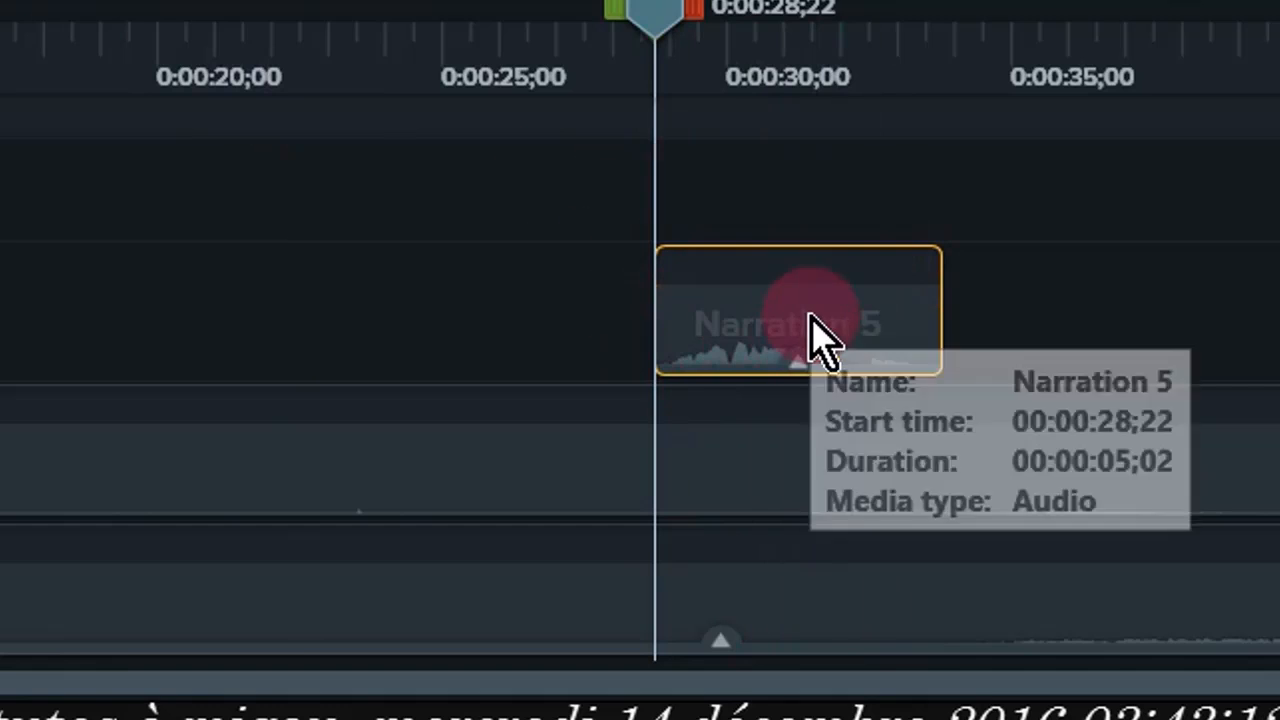
click(796, 368)
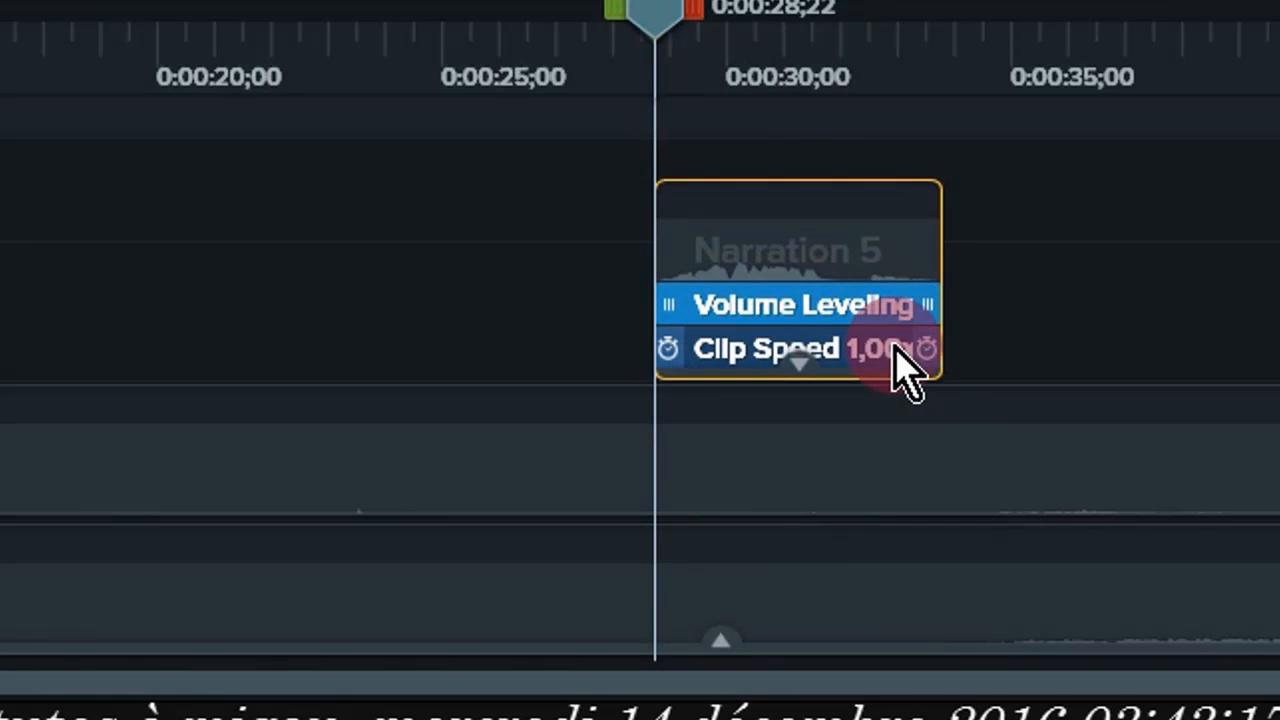
drag(935, 341, 1124, 326)
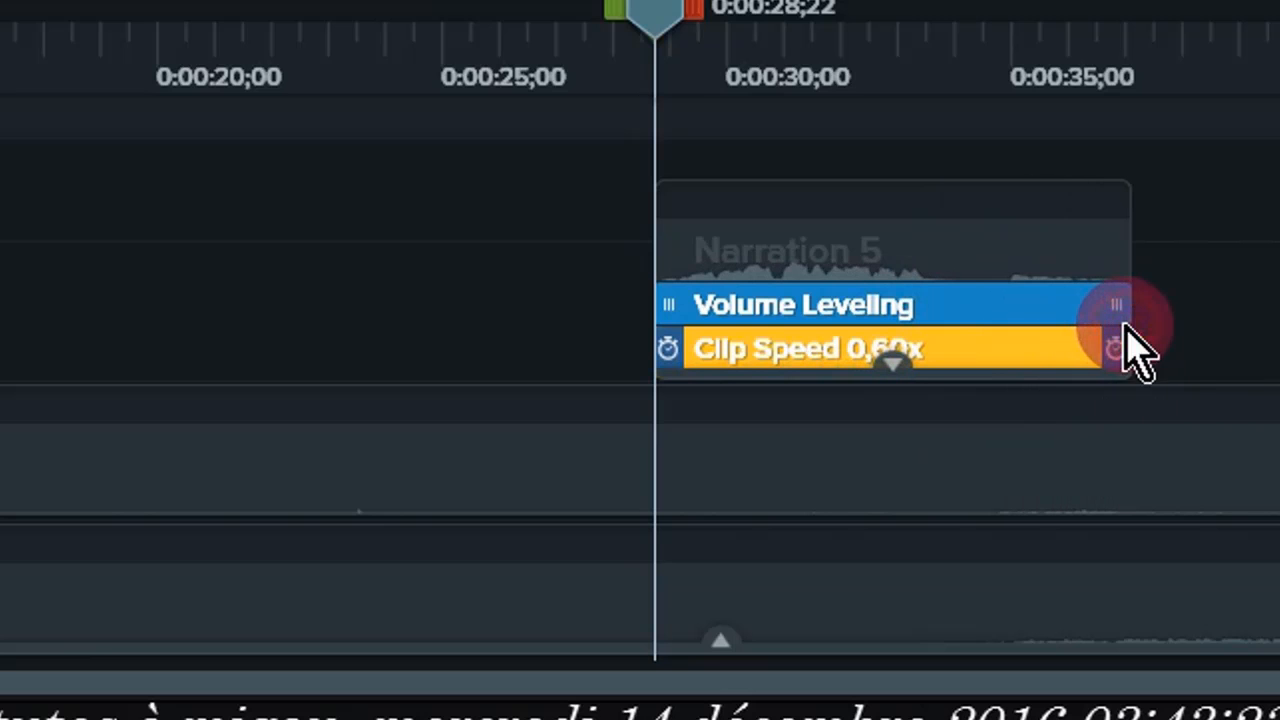
click(1228, 274)
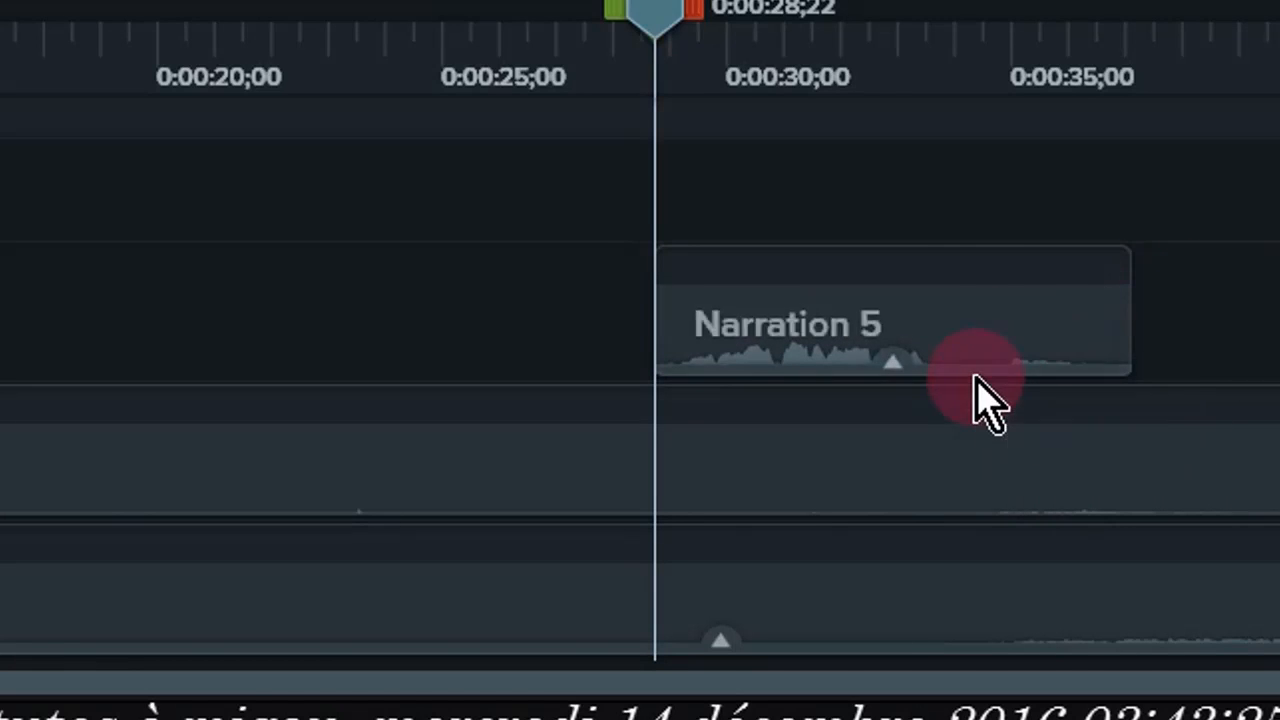
click(890, 378)
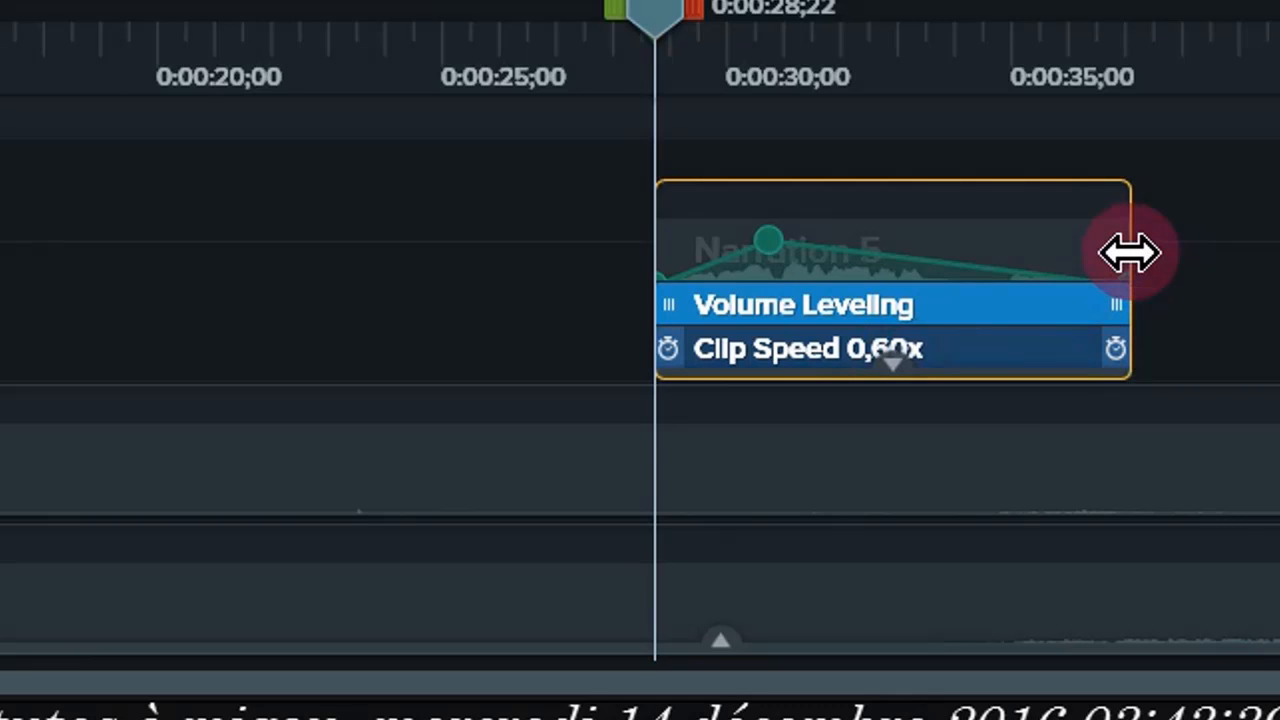
drag(1130, 253, 840, 280)
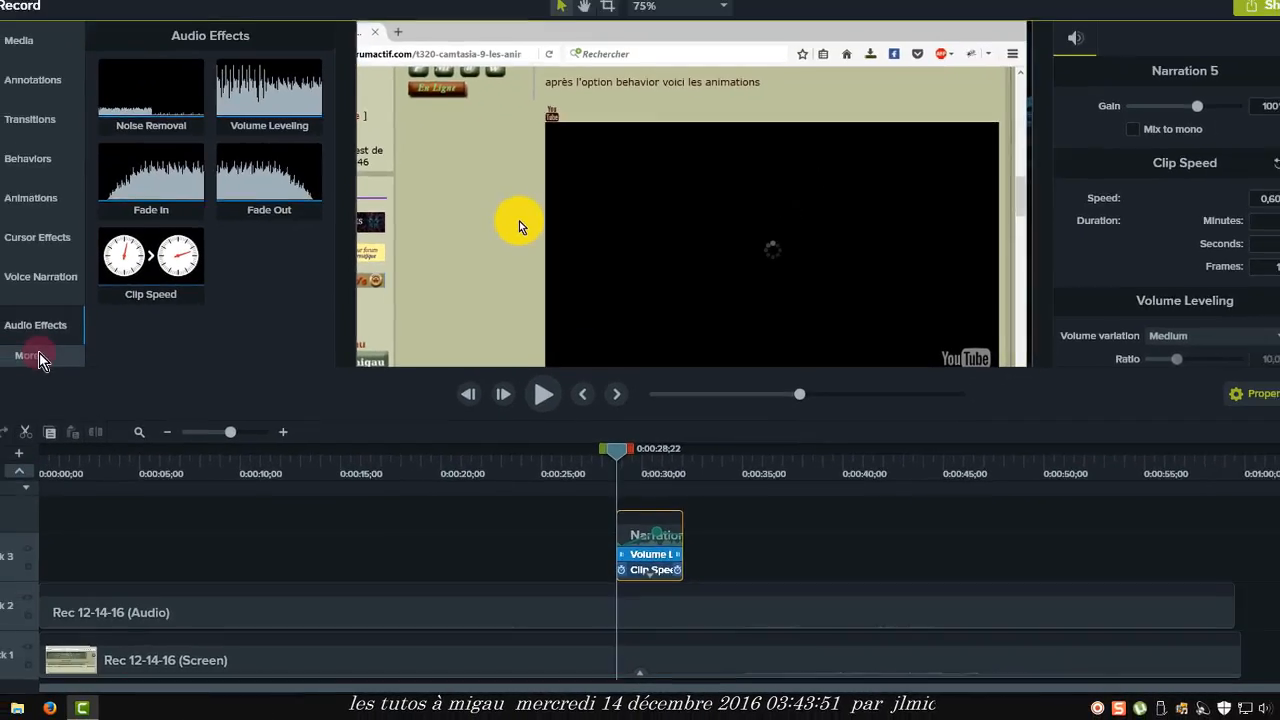
click(1, 515)
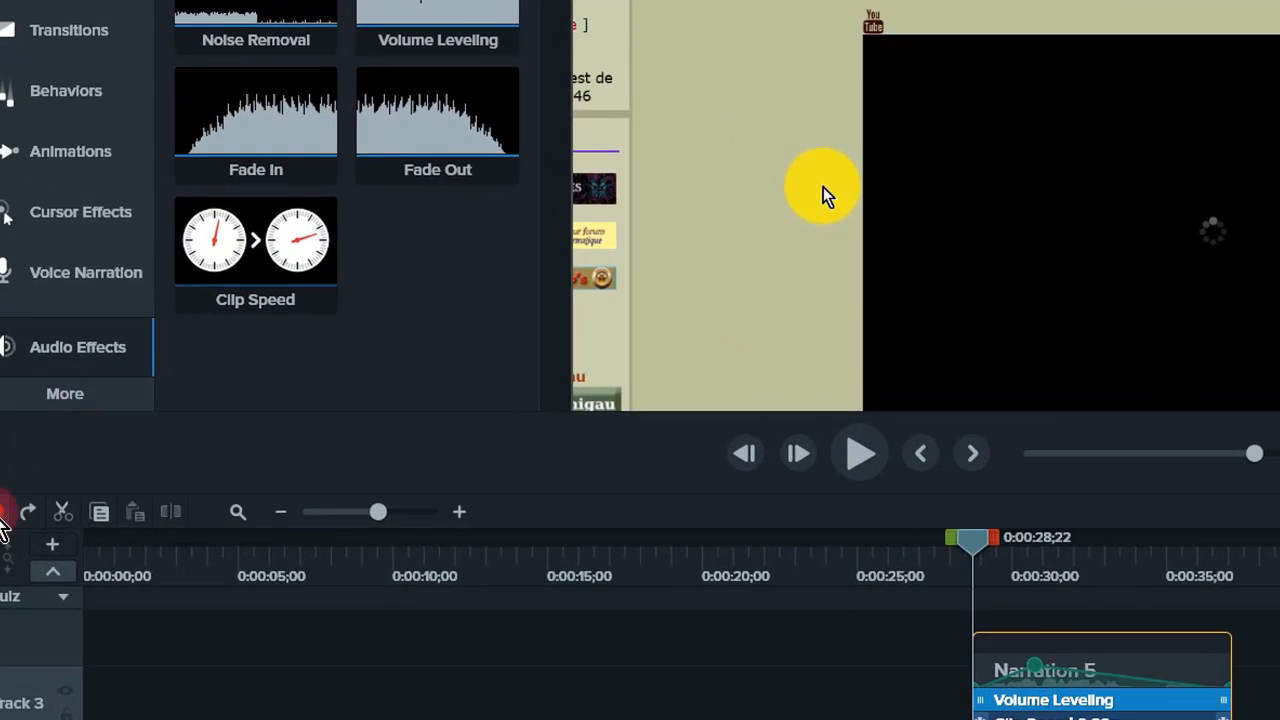
- Undo the recent audio effects and the narration clip on the timeline
click(1, 515)
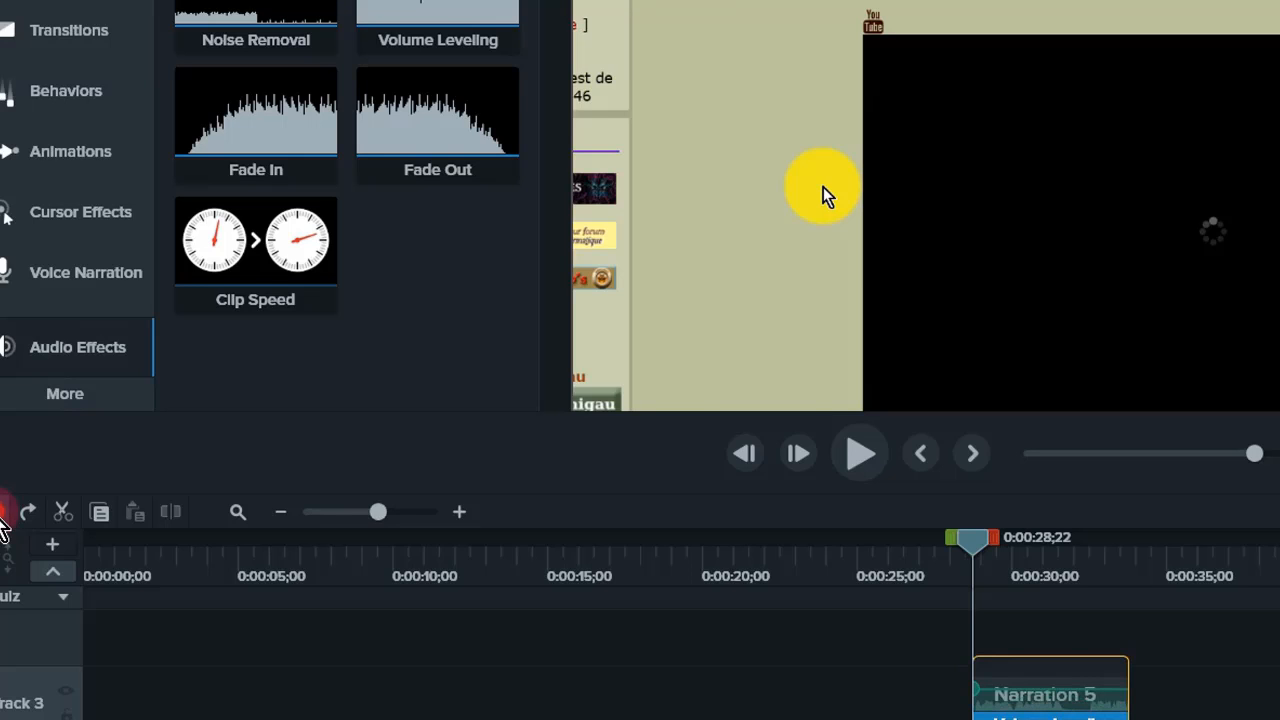
click(1, 515)
click(1, 515)
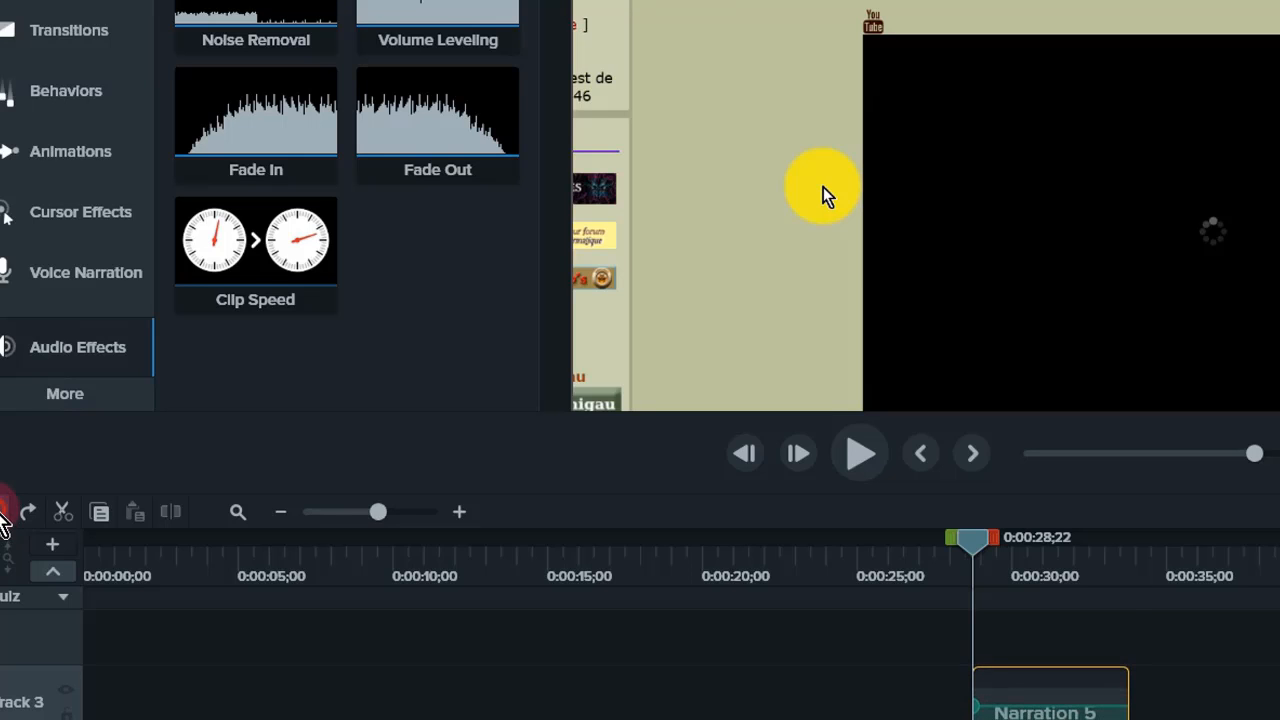
click(1, 515)
- Open the Visual Effects and apply Colorize to the screen recording clip at about 7 seconds
click(64, 405)
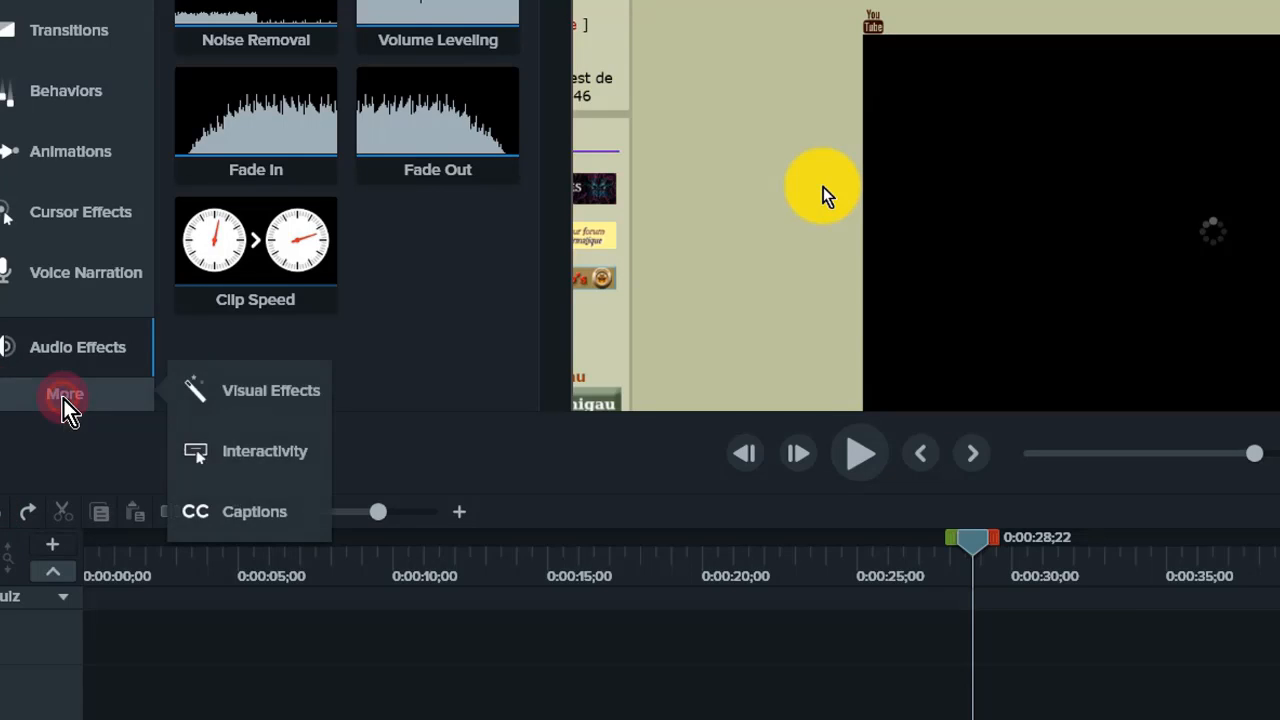
click(245, 400)
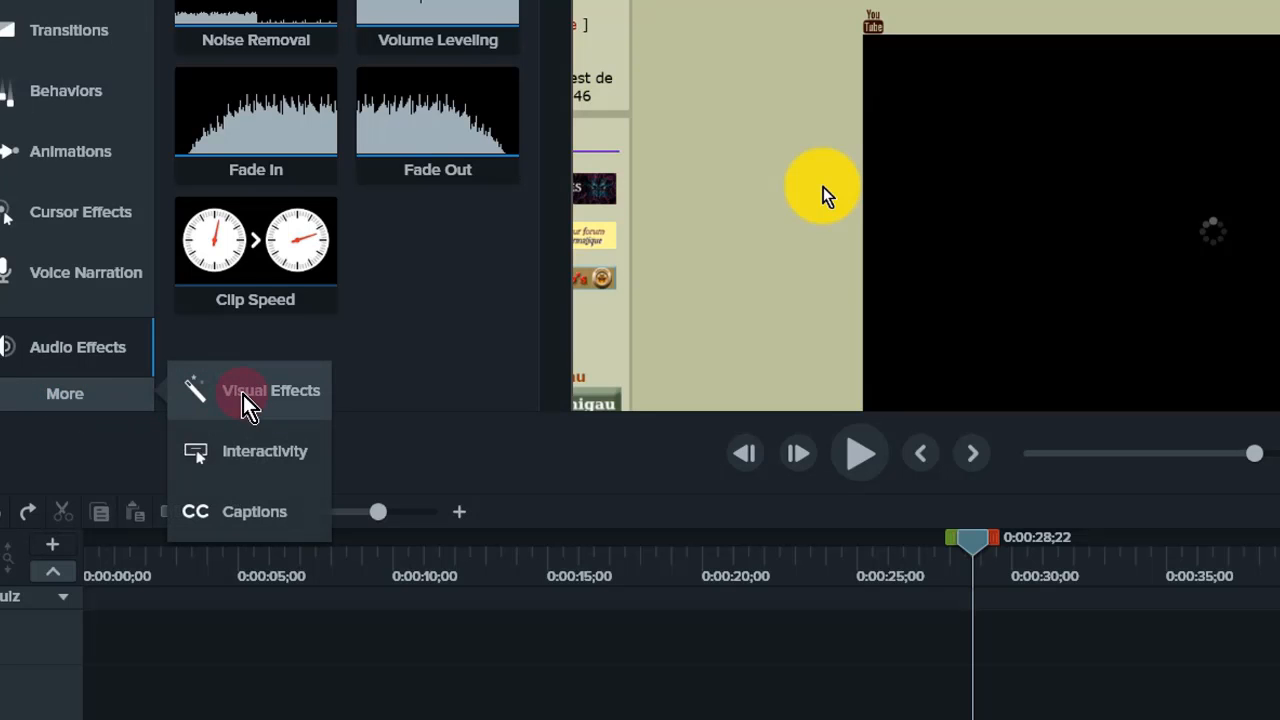
click(243, 394)
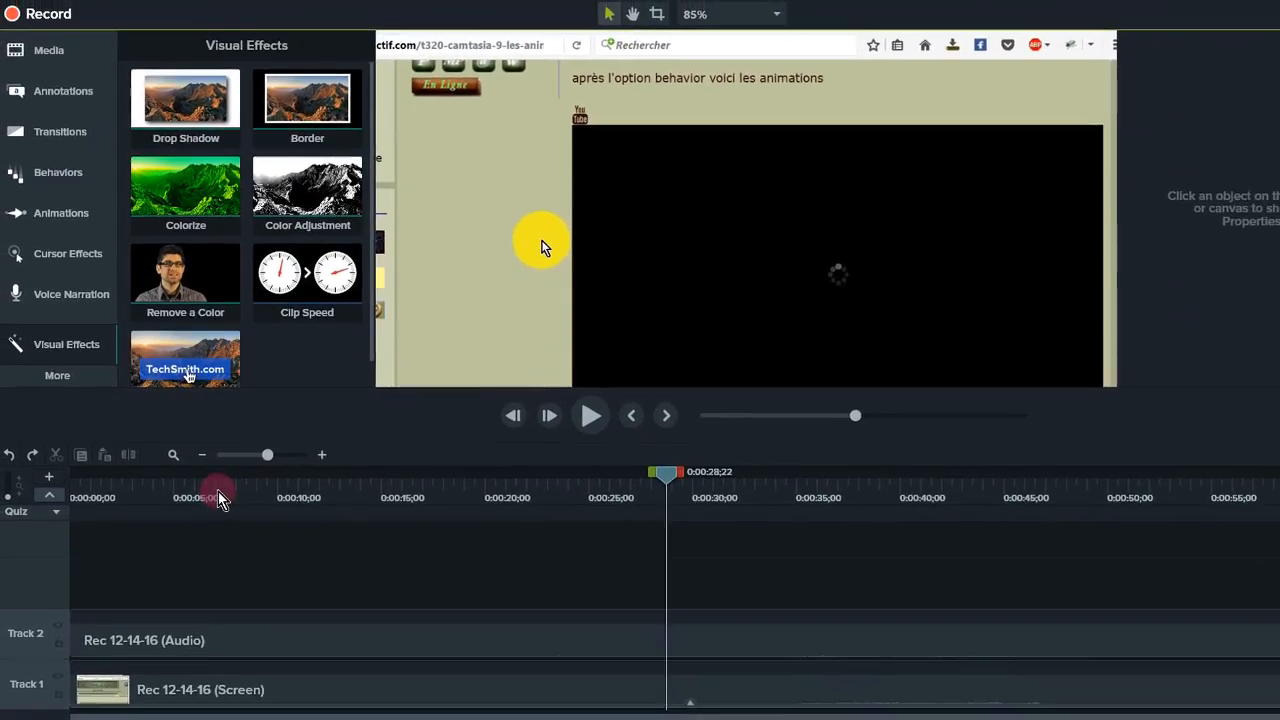
click(220, 500)
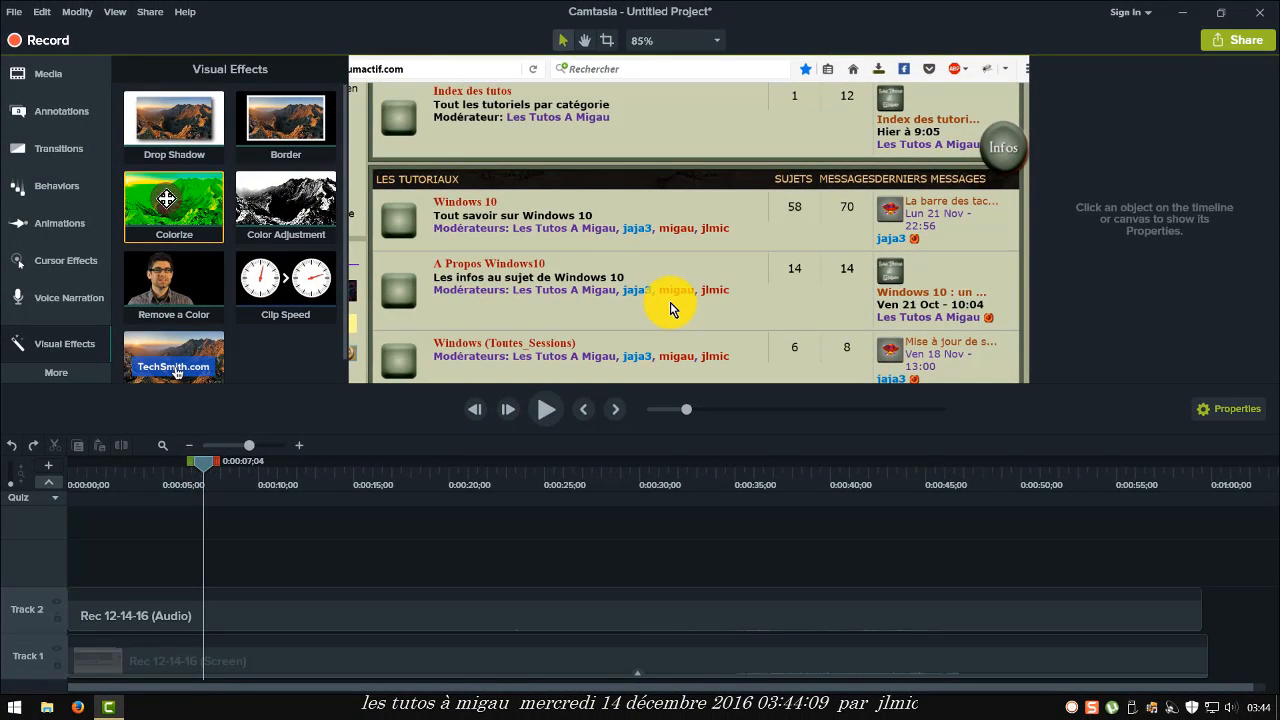
drag(166, 199, 216, 640)
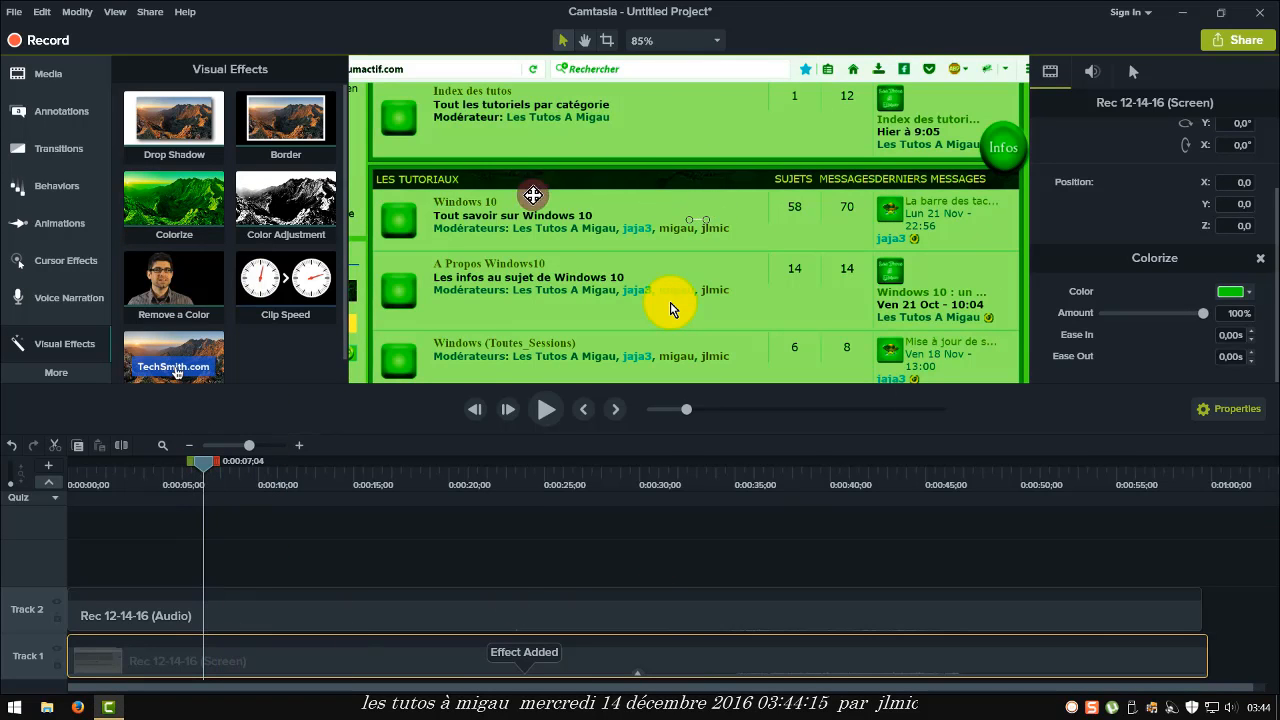
- Add Drop Shadow and Color Adjustment effects to the screen recording clip
scroll(591, 230, up, 1)
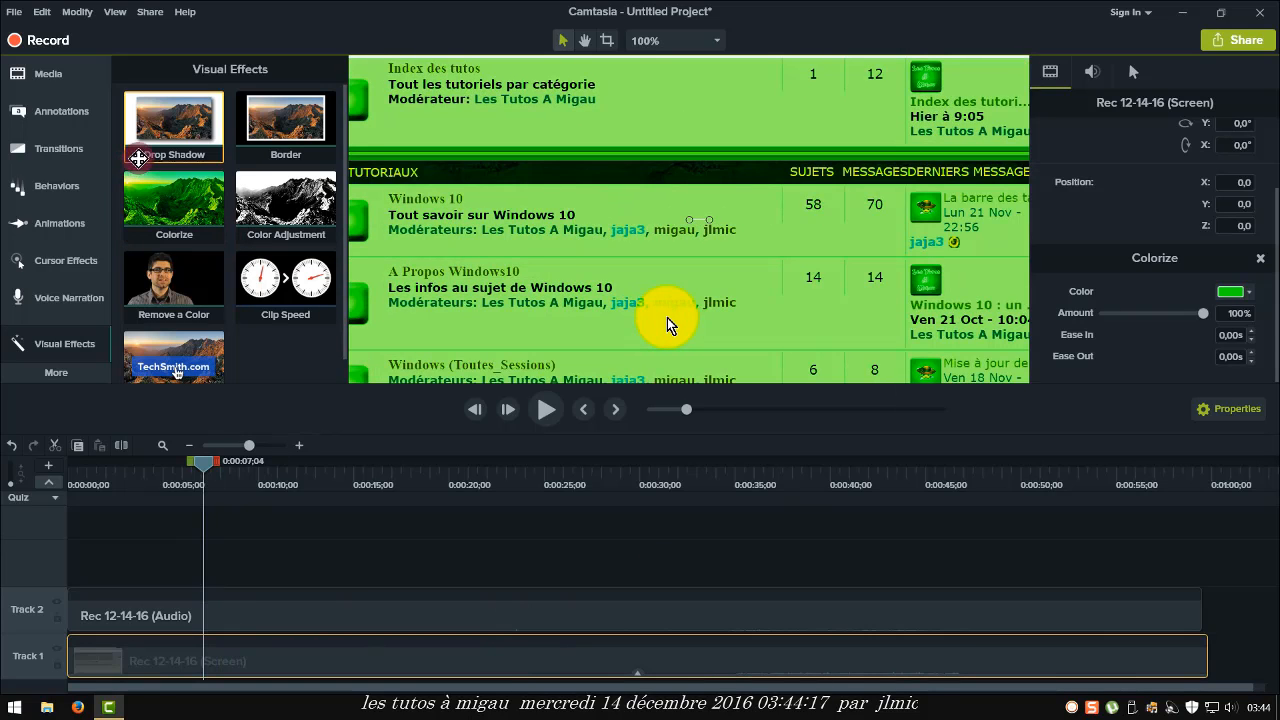
drag(162, 118, 268, 311)
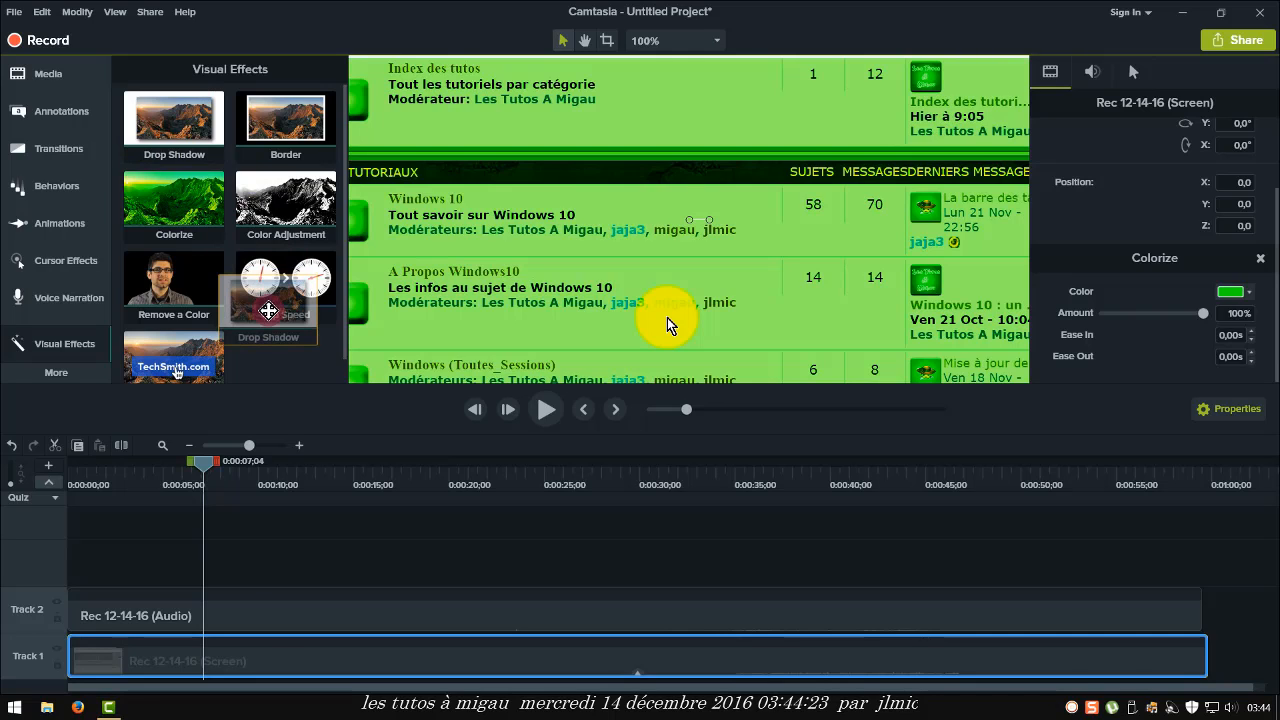
drag(268, 311, 256, 646)
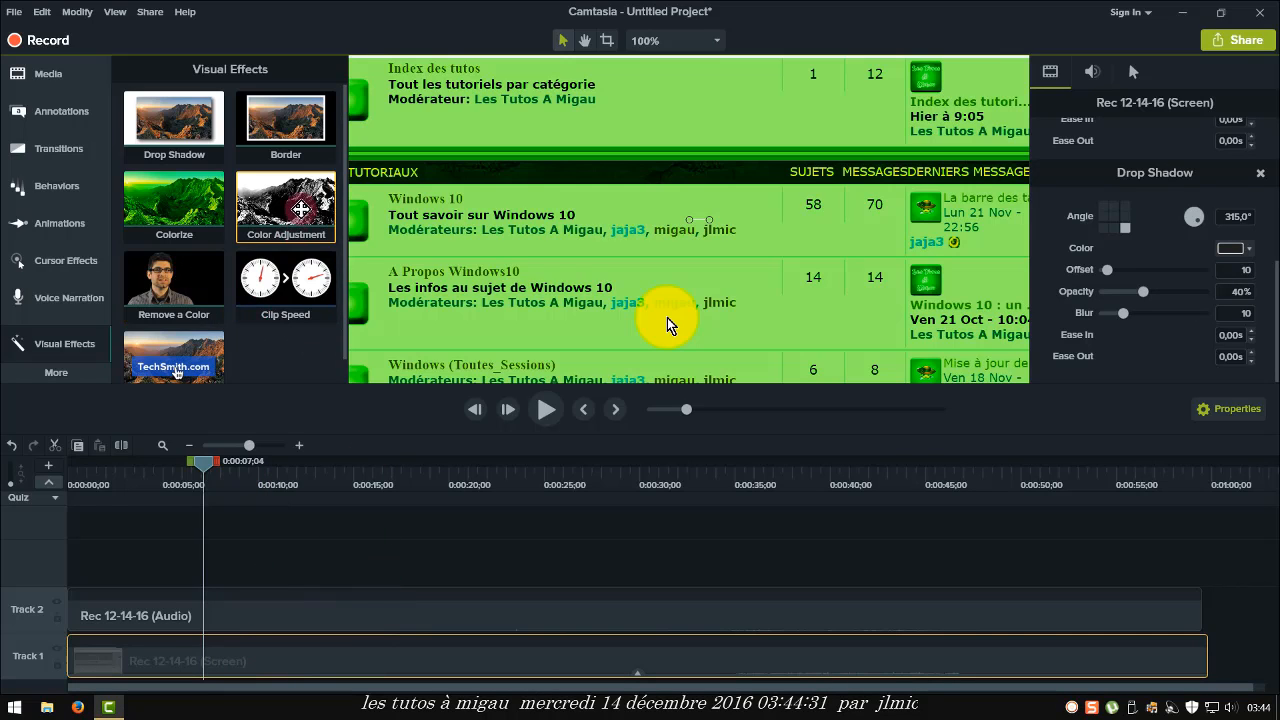
drag(301, 209, 291, 665)
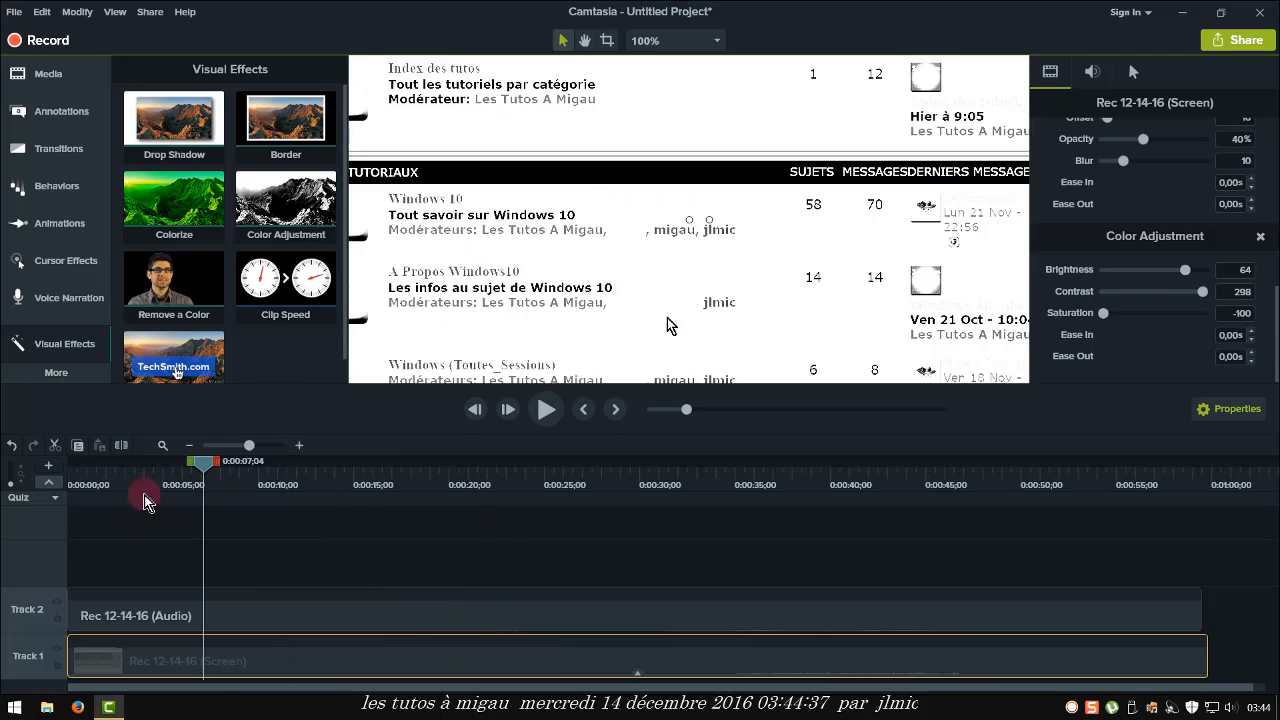
- Undo the three visual effects applied to the screen recording clip
click(11, 446)
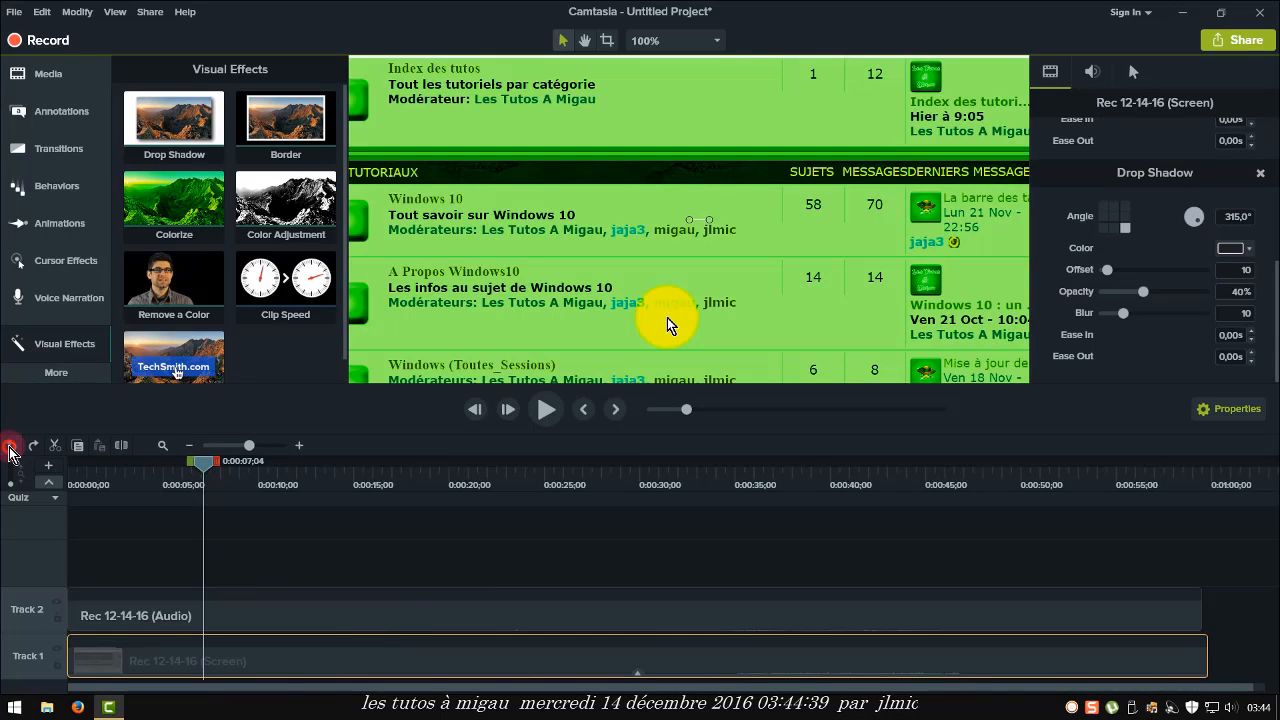
click(11, 446)
click(11, 446)
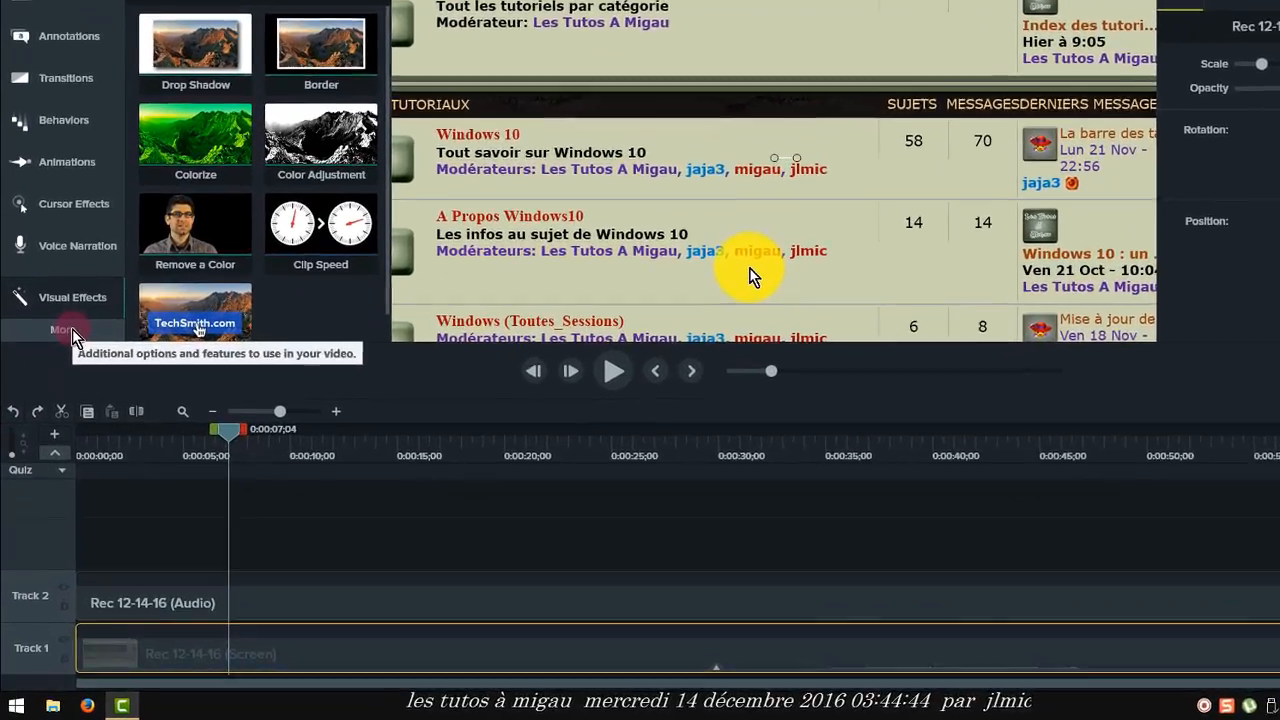
- Open Captions and add a caption at the playhead reading "mon tuto en anglais"
click(64, 372)
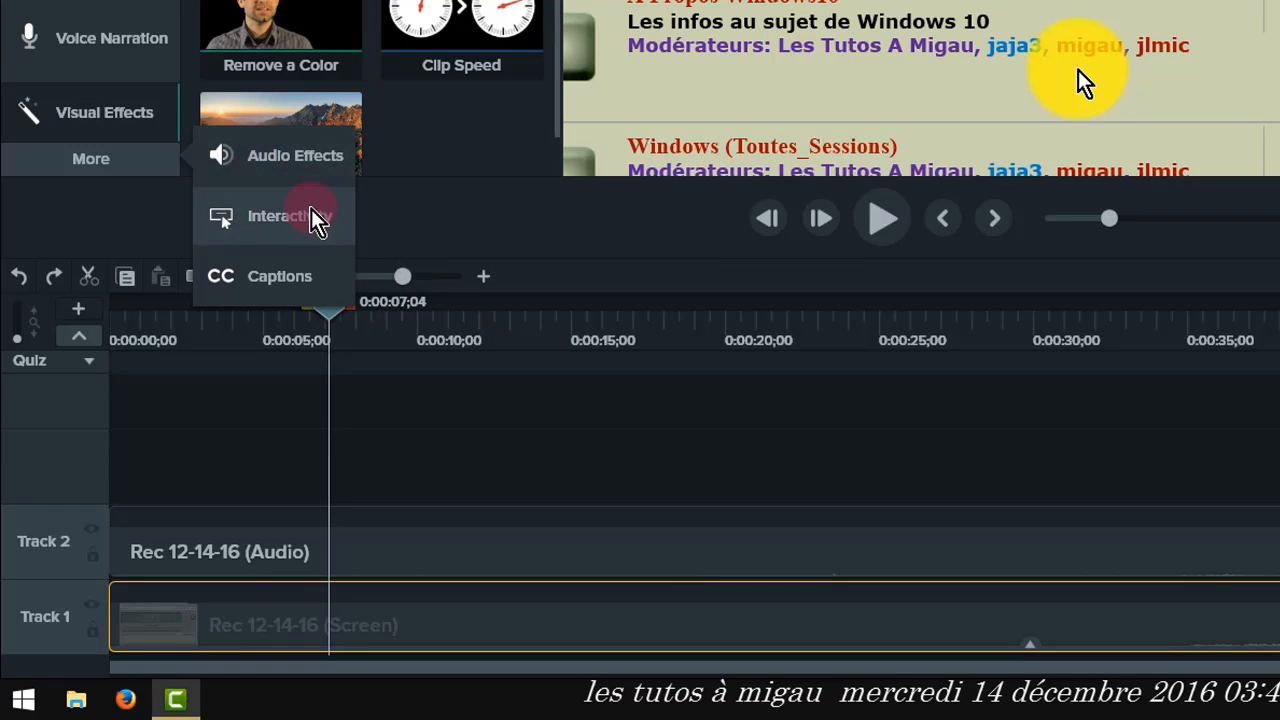
click(276, 283)
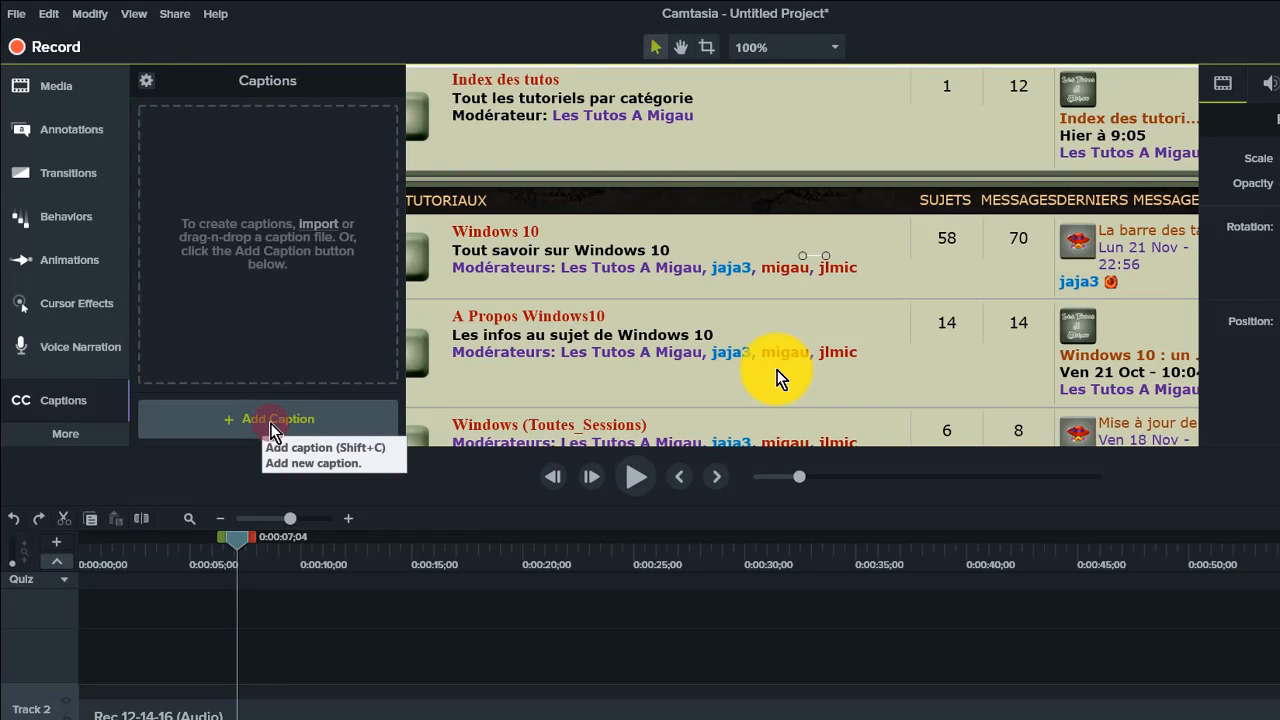
click(256, 428)
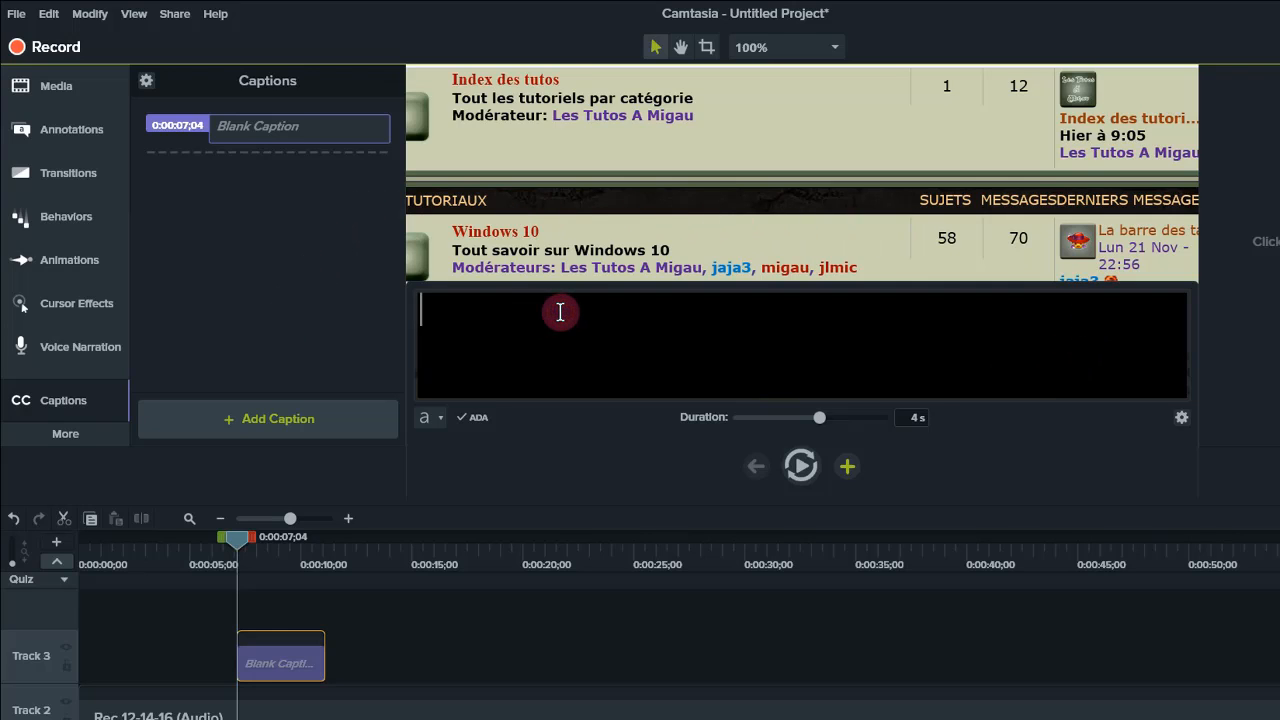
text(mon)
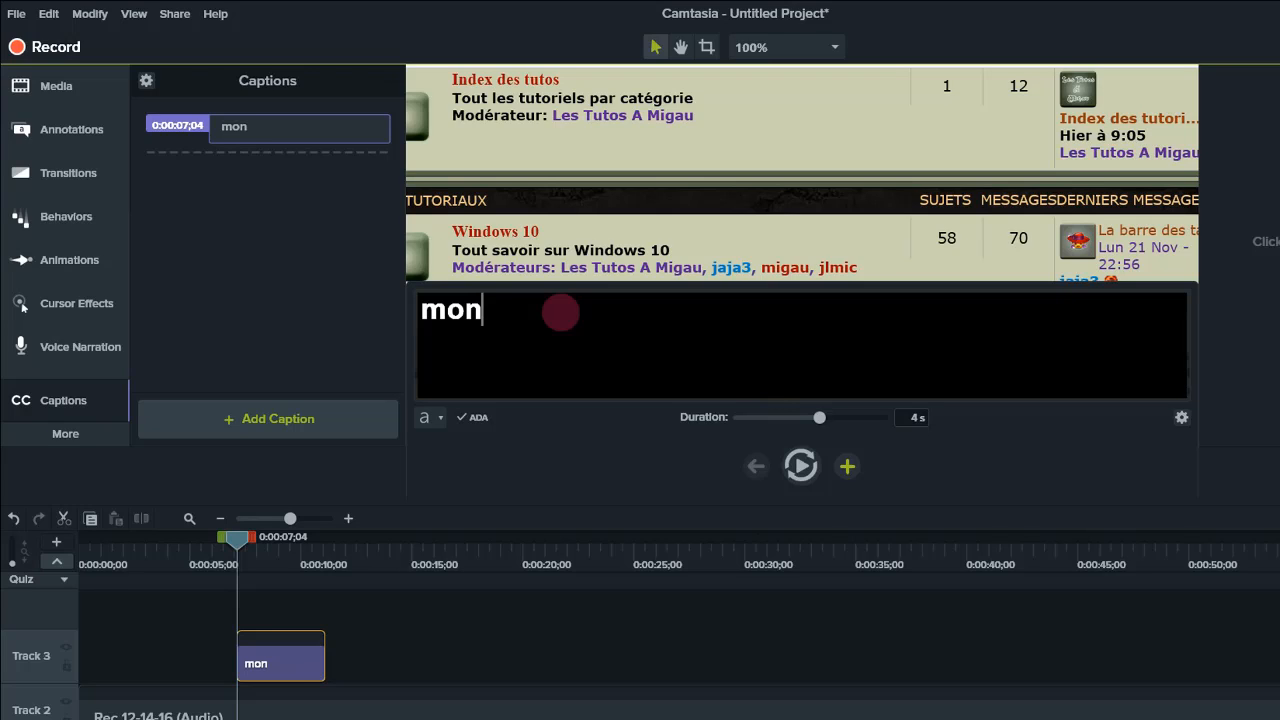
text(tuto )
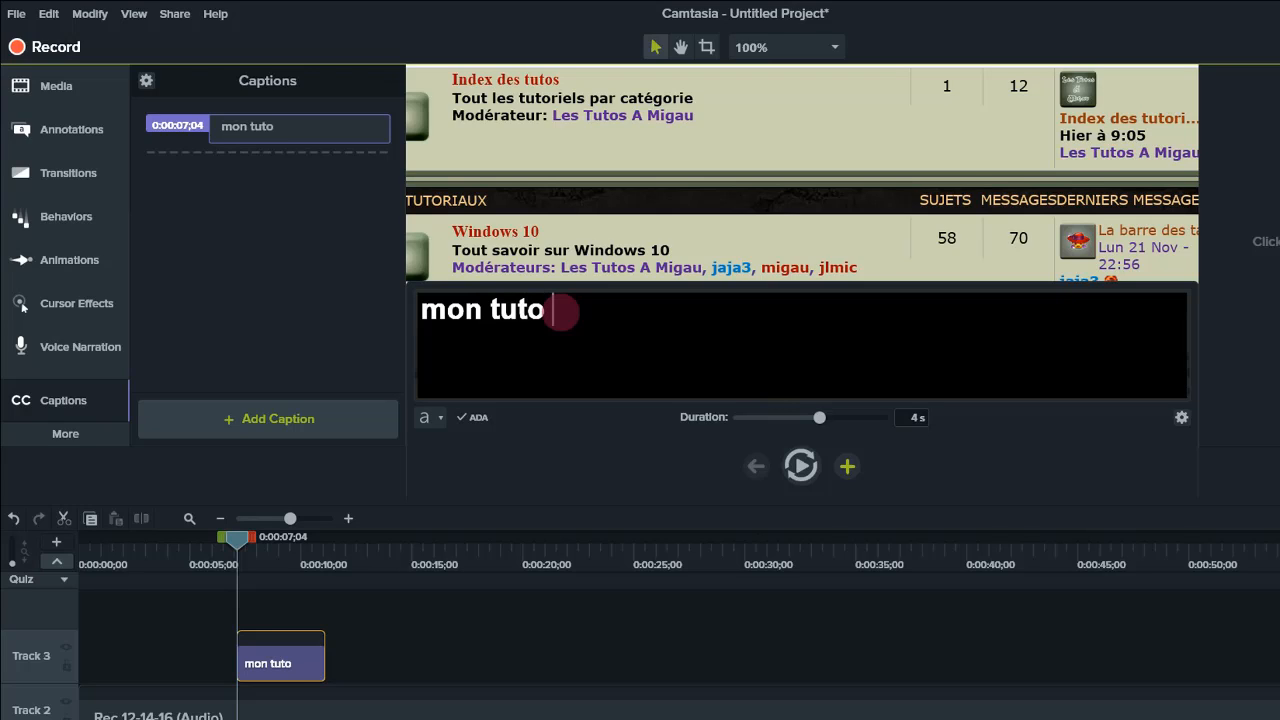
text(en angl)
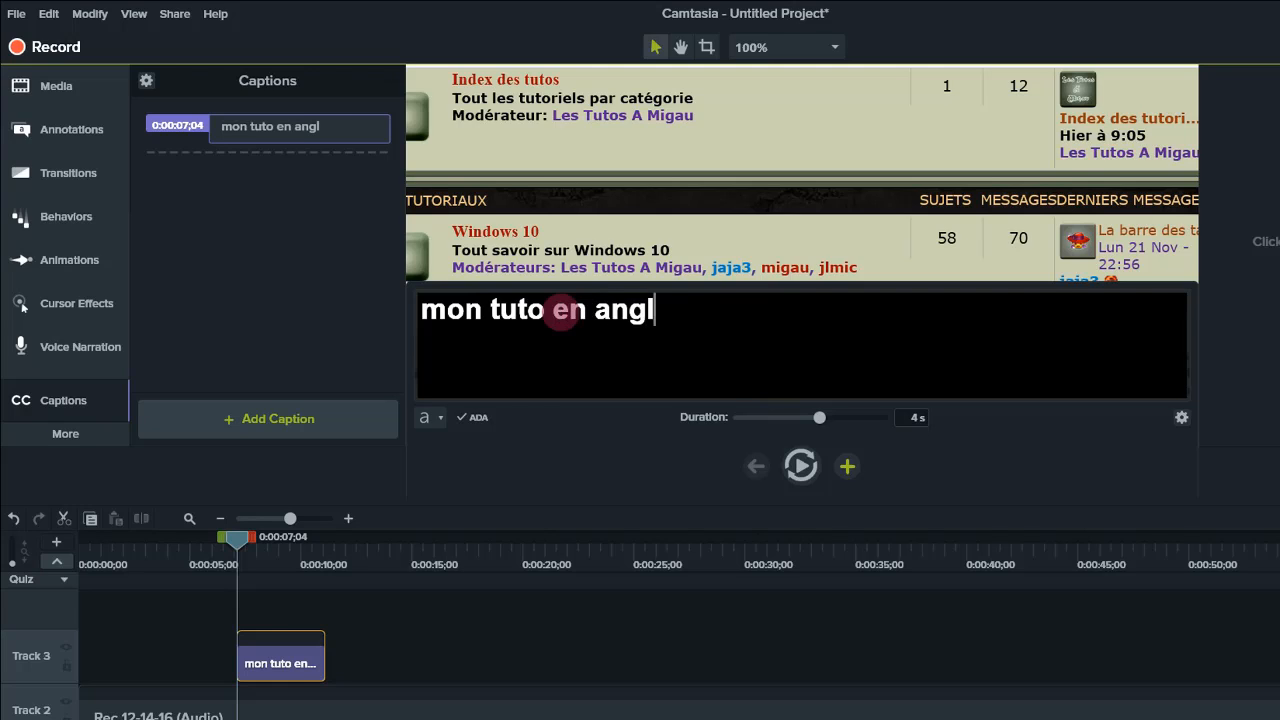
text(ais)
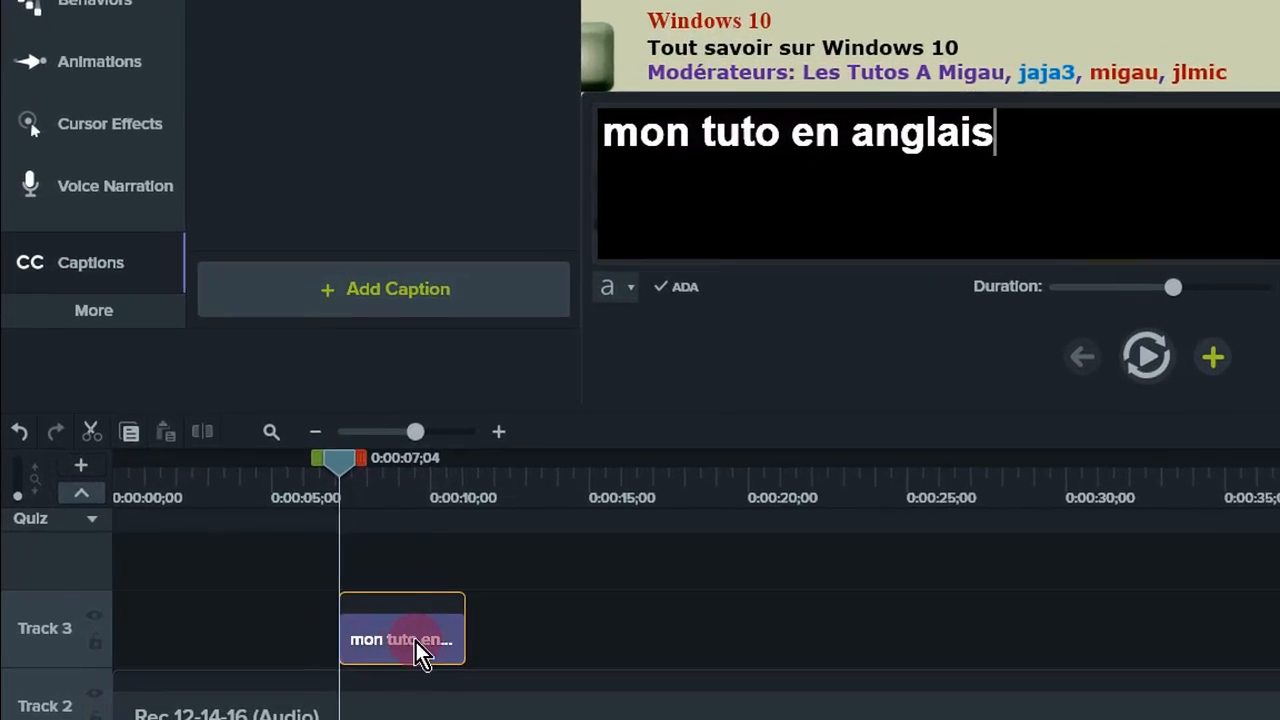
- Move the caption clip earlier on the timeline to start at about 2 seconds
click(397, 615)
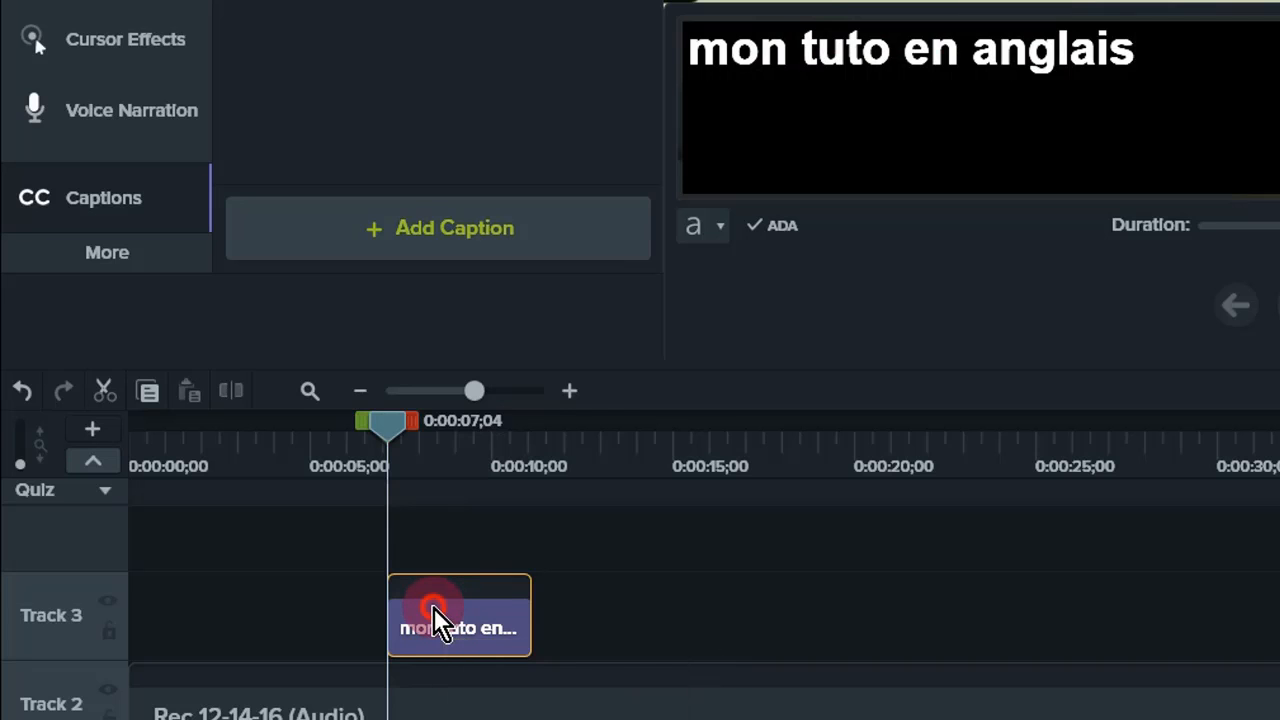
drag(433, 607, 252, 628)
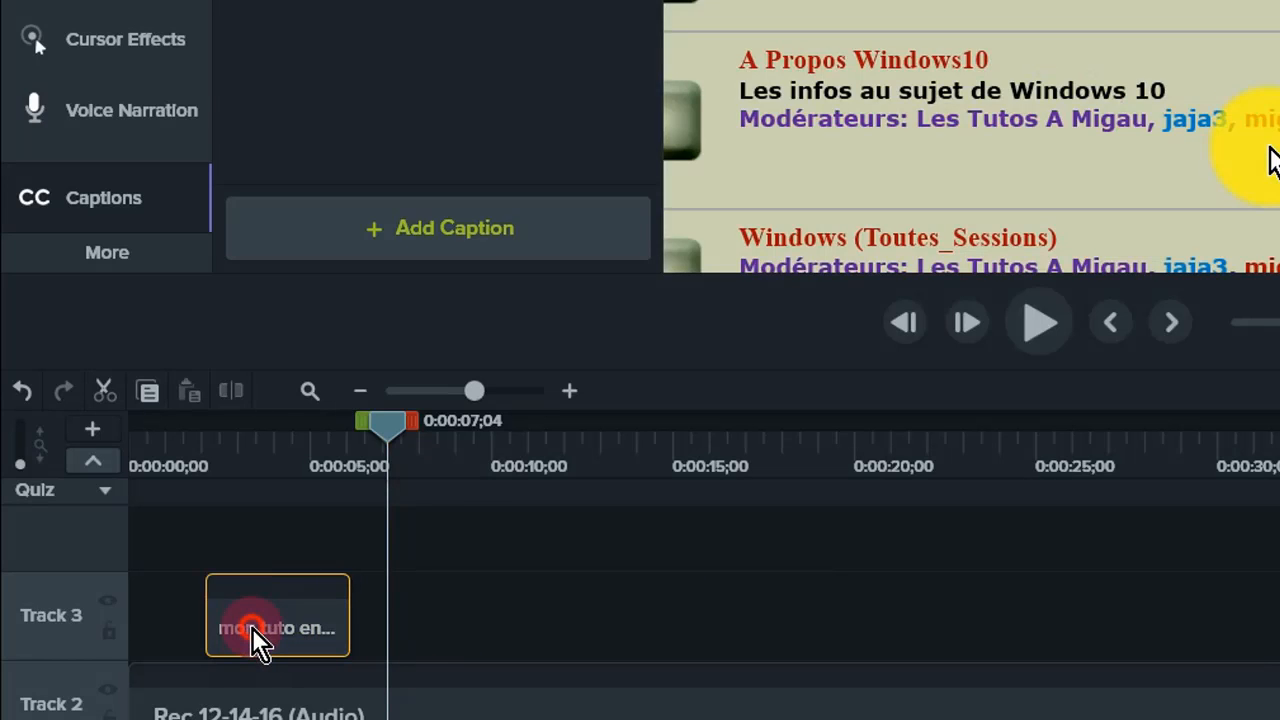